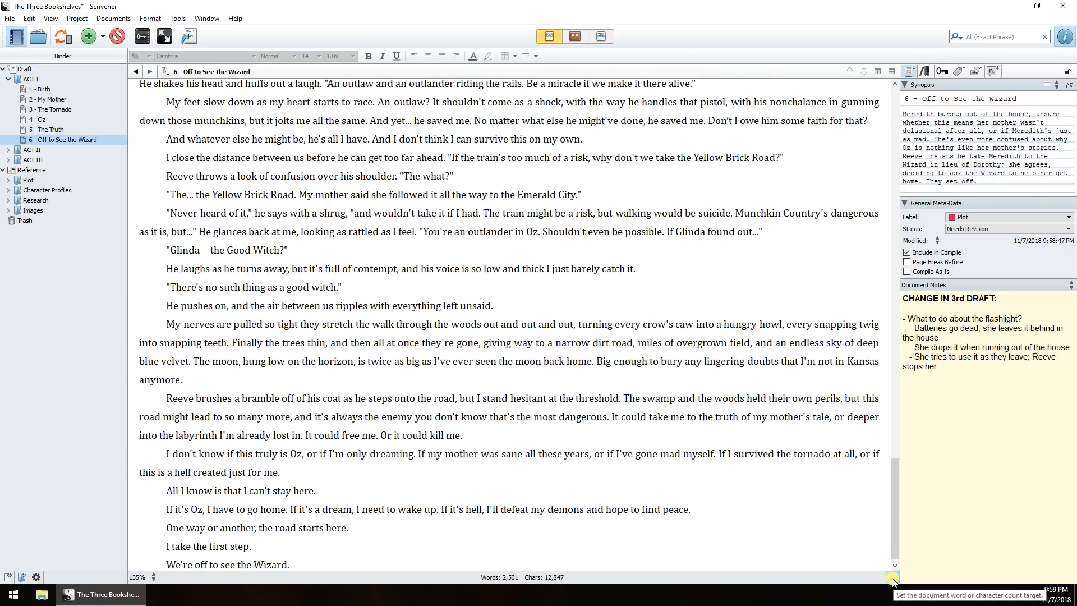
- Set the current document's word target to 2,500 words
click(893, 578)
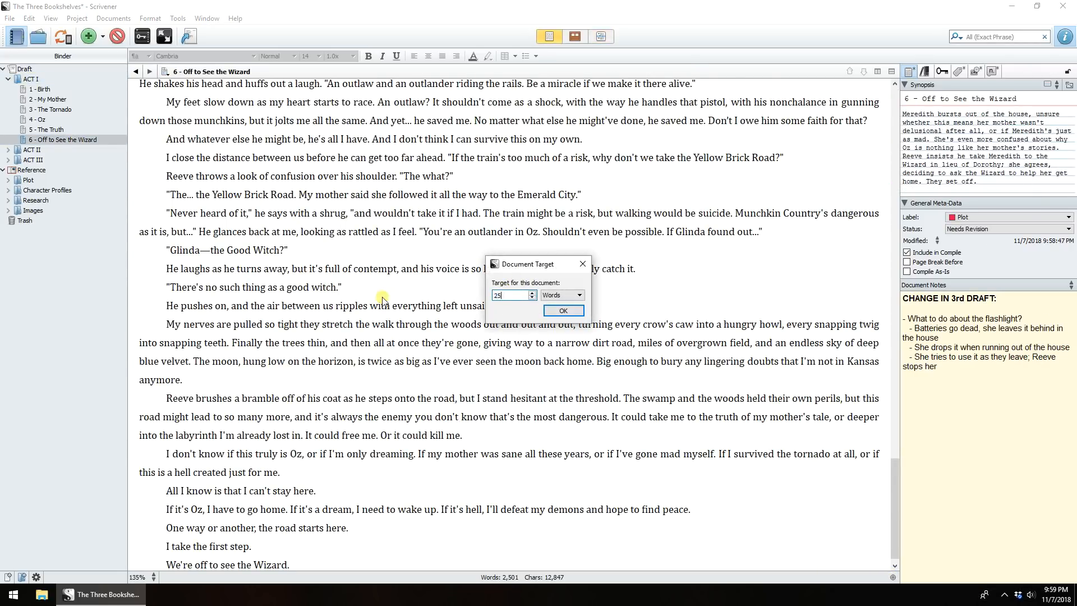
click(578, 312)
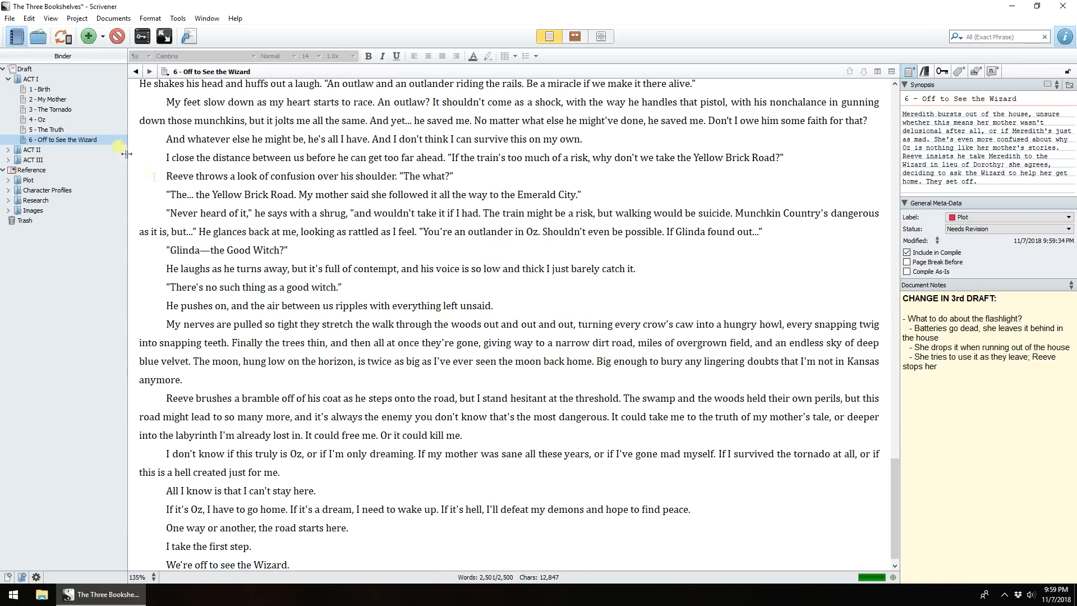
- Hide the editor's footer view
click(59, 19)
mouse_move(85, 122)
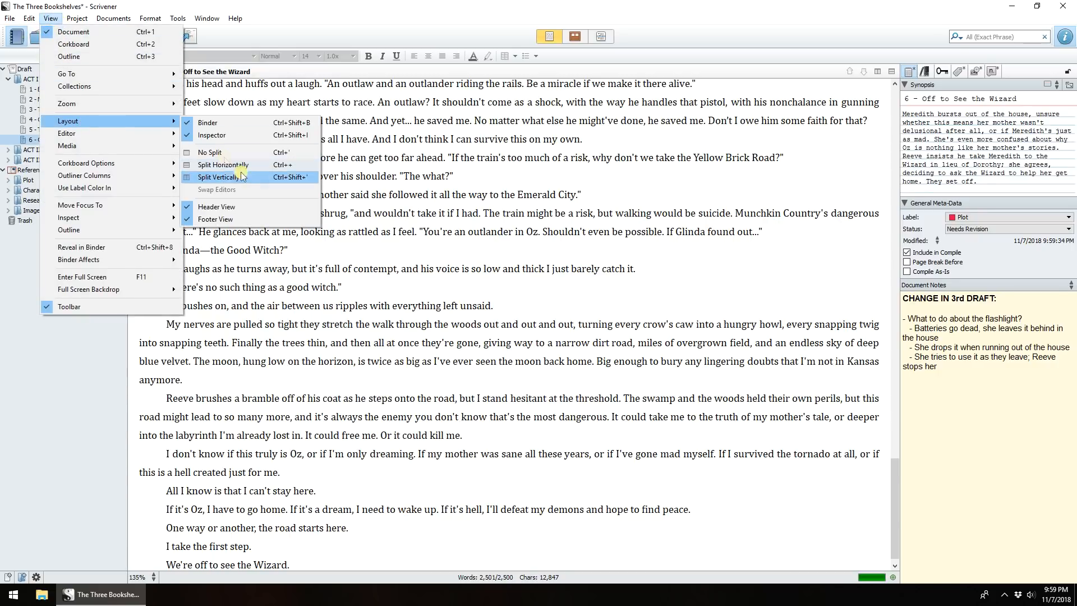
click(227, 220)
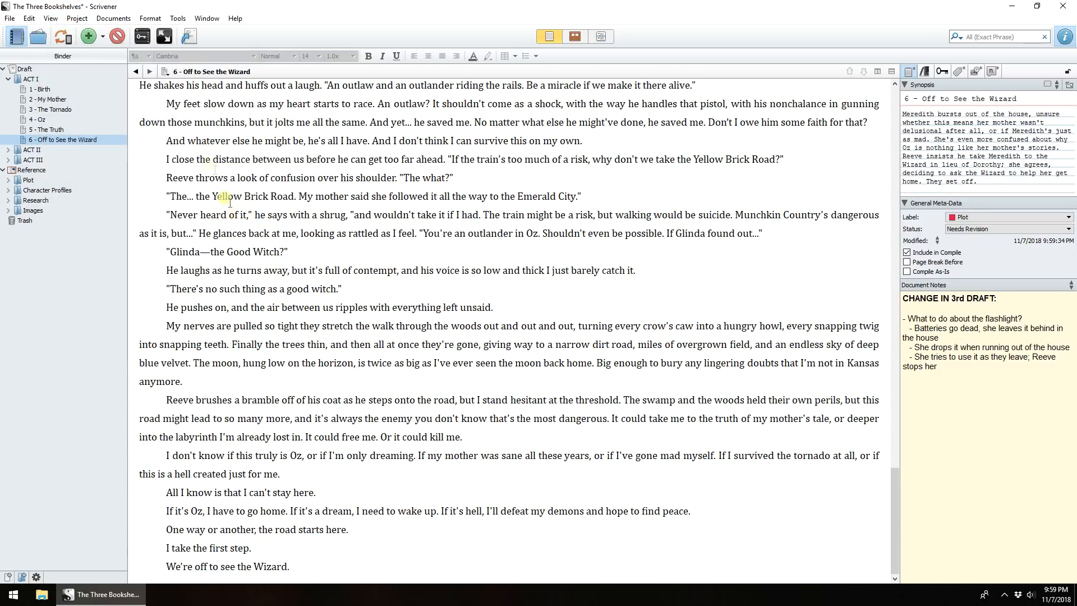
- Turn the editor's footer view back on
click(54, 20)
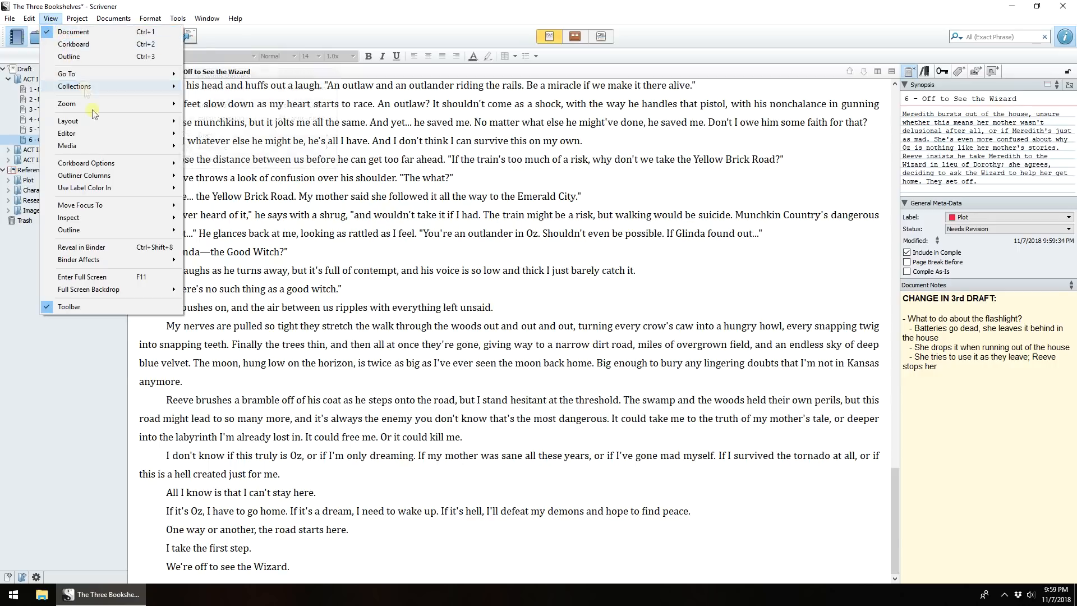
mouse_move(84, 121)
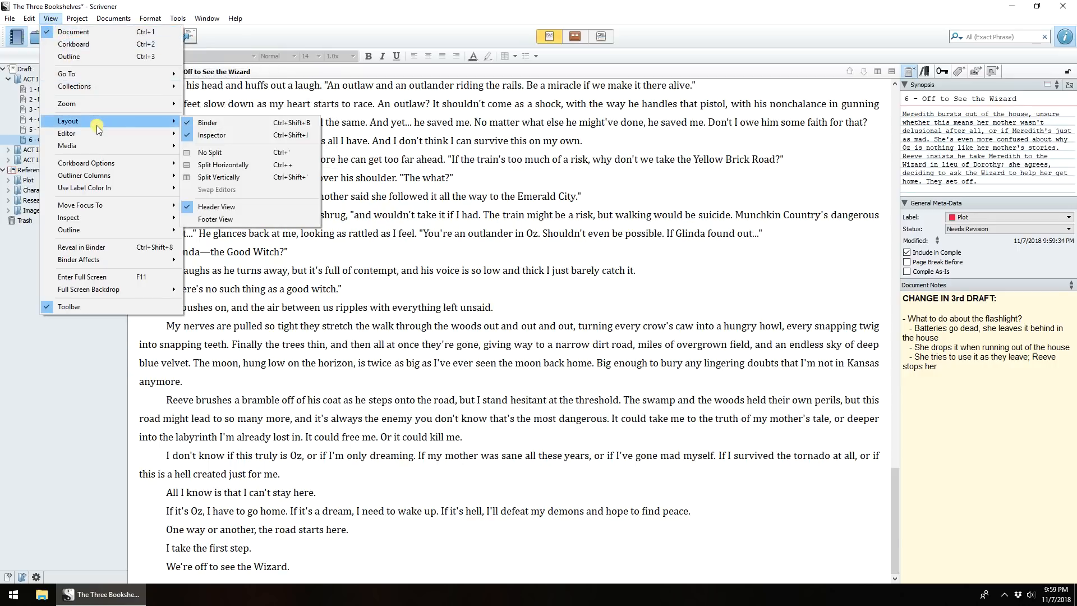
click(219, 219)
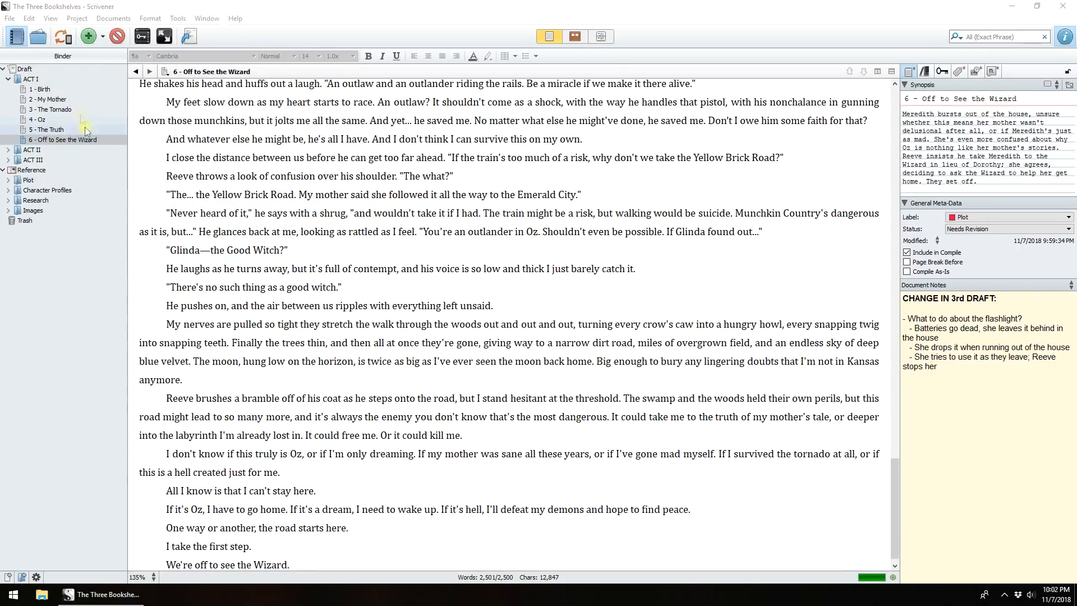
- Open ACT I in the outliner and review the available outline columns
click(31, 79)
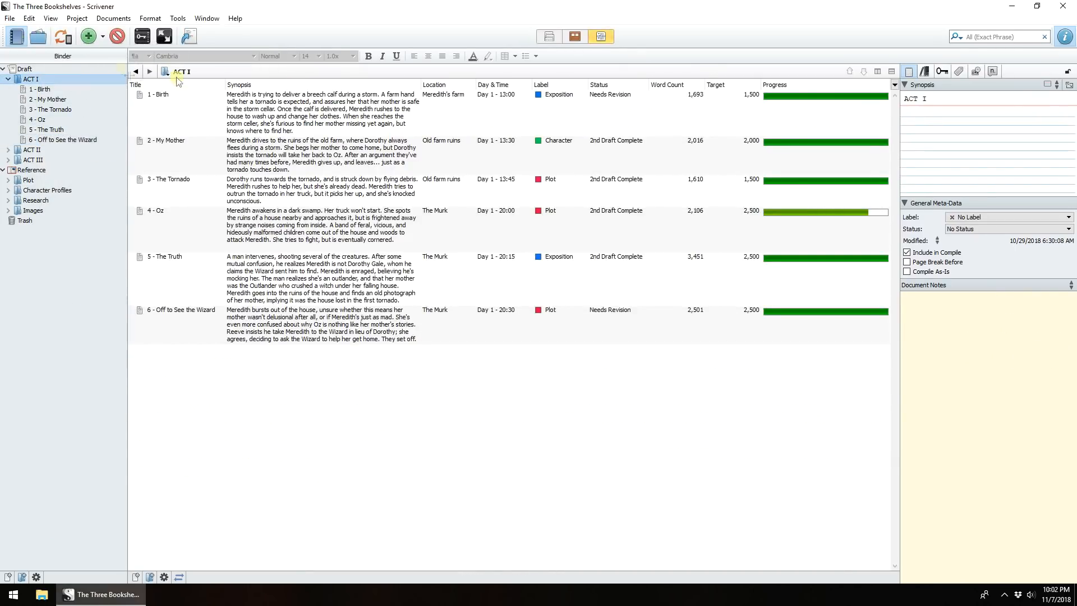
click(895, 85)
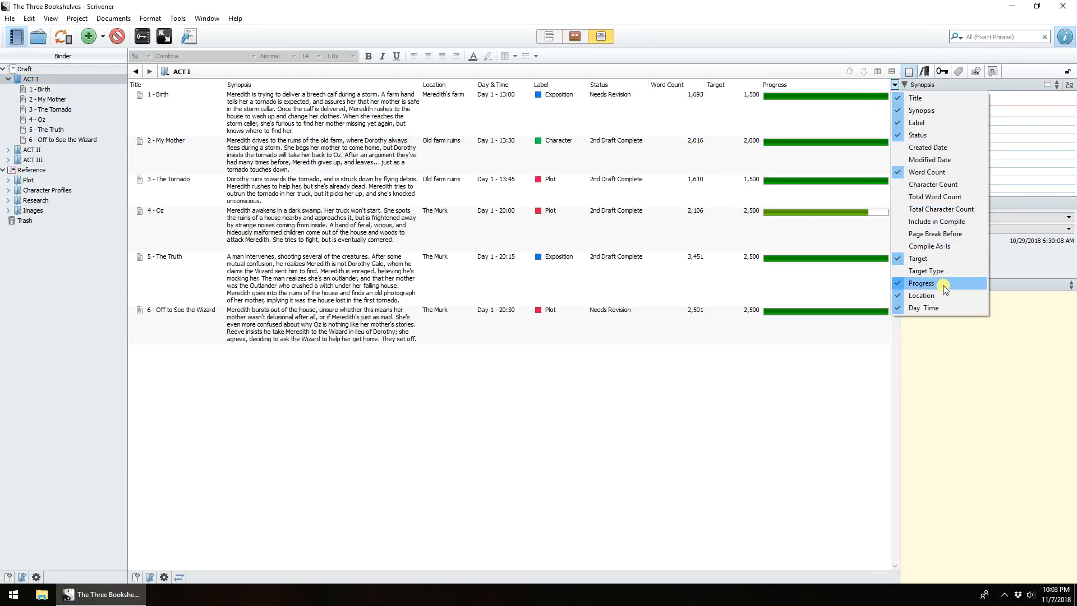
click(821, 351)
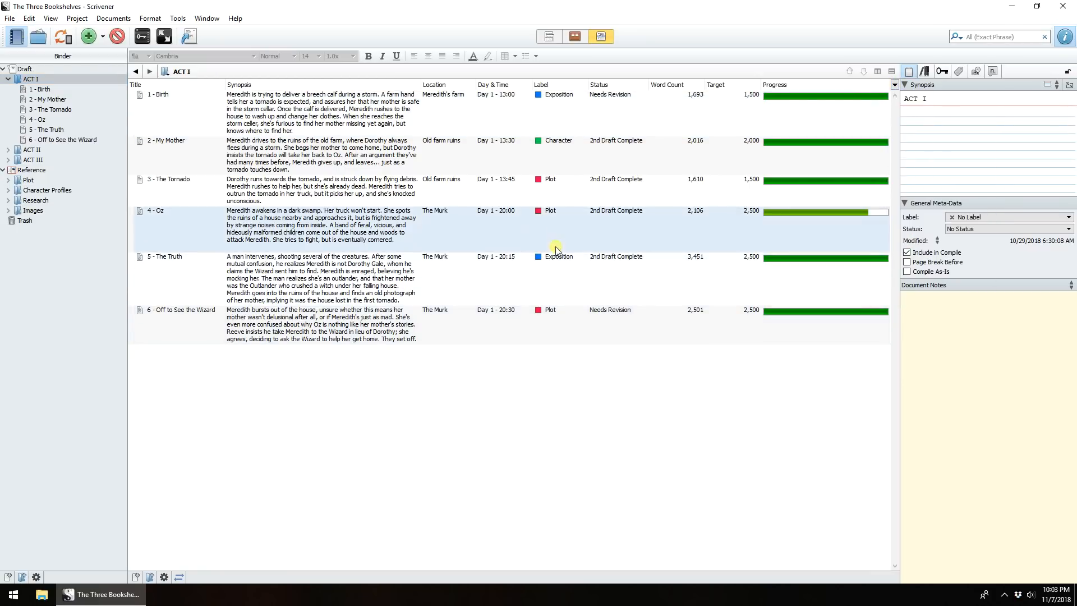
- Open the project targets and select the session target field
click(77, 18)
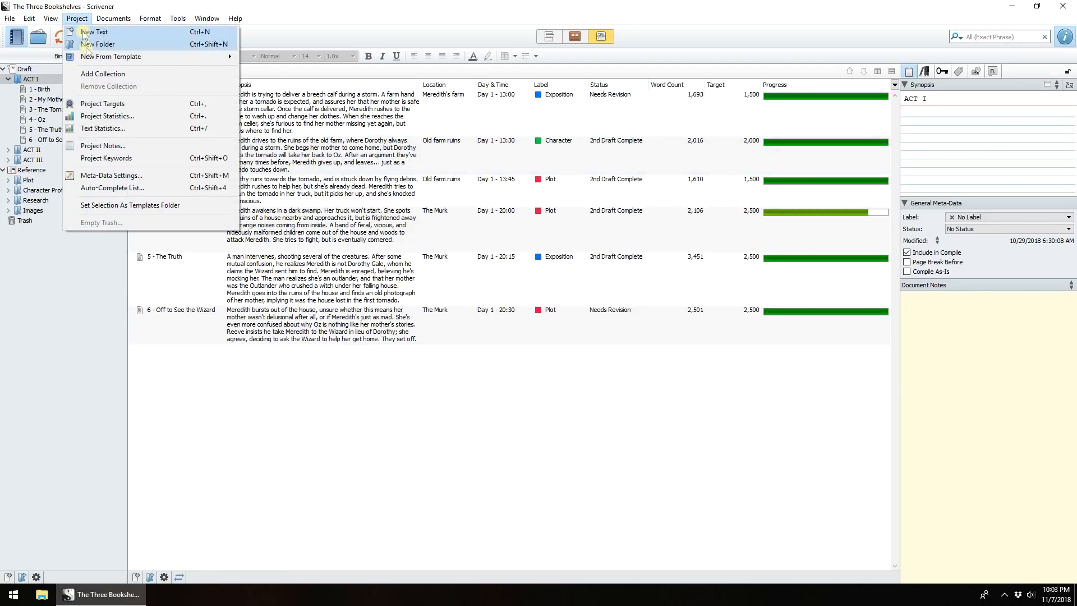
click(98, 111)
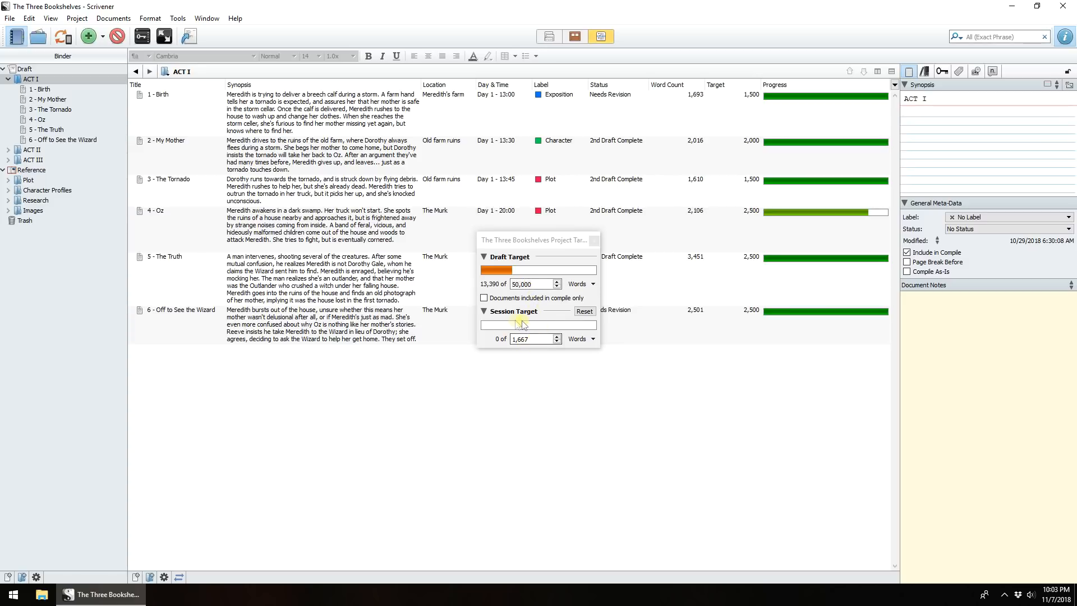
click(538, 339)
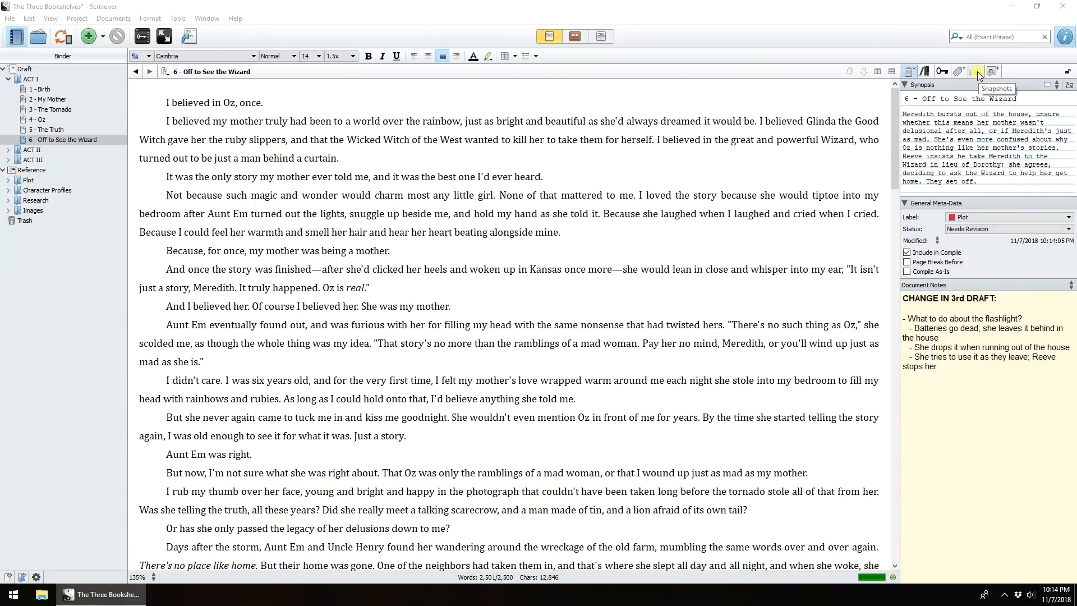
- Take a new snapshot of the chapter and title it Second draft
click(978, 72)
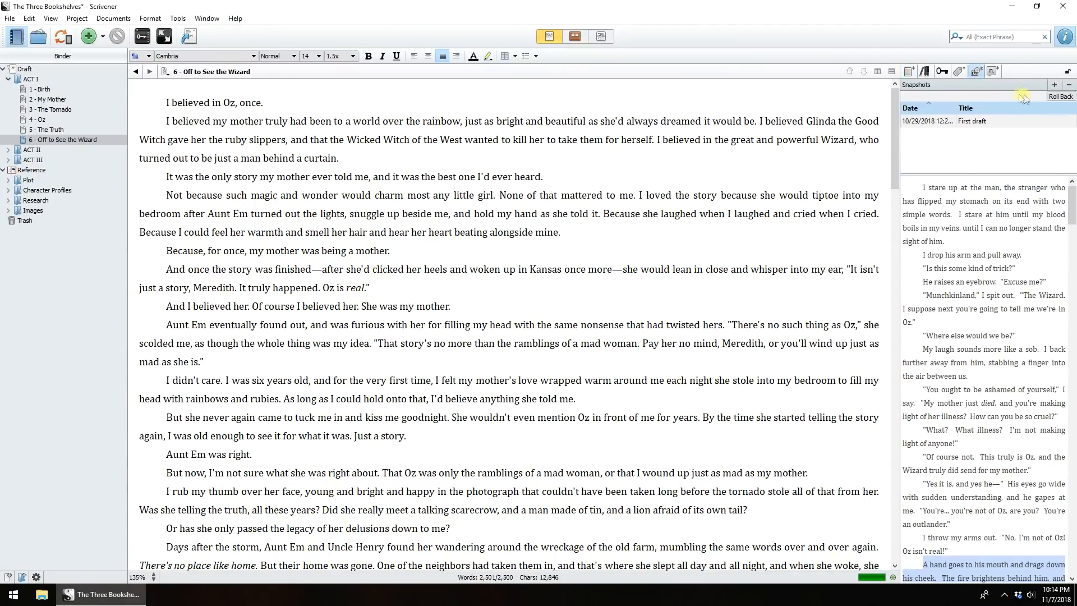
click(1054, 85)
click(996, 135)
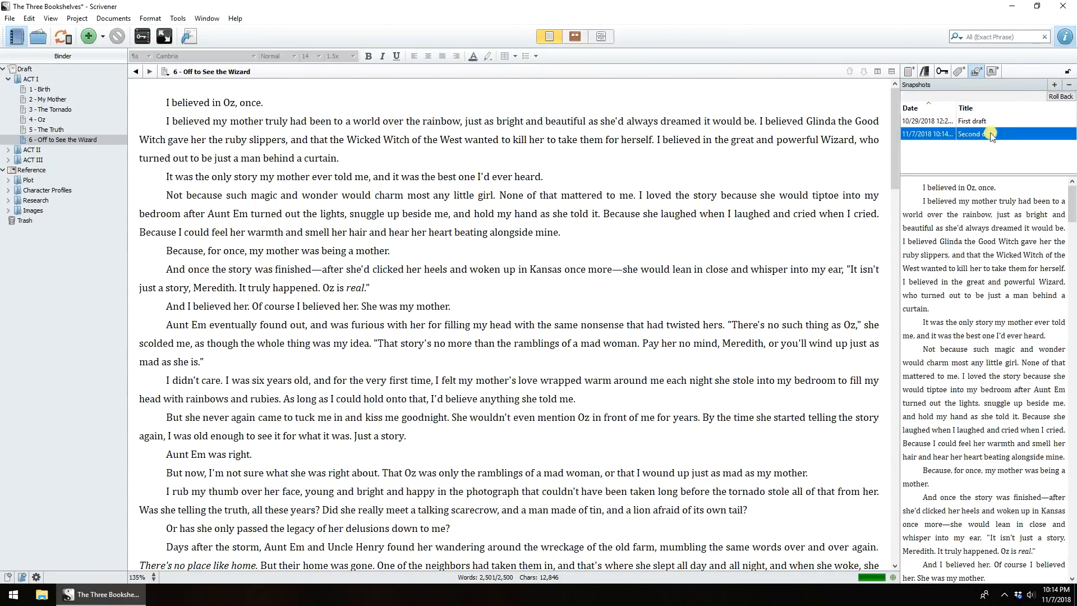
- Delete a block of paragraphs near the start of the chapter
scroll(521, 221, down, 15)
drag(166, 233, 671, 322)
key(BackSpace)
- Delete a later block of paragraphs and add a paragraph break before 'Reeve only looks at me'
scroll(528, 300, down, 5)
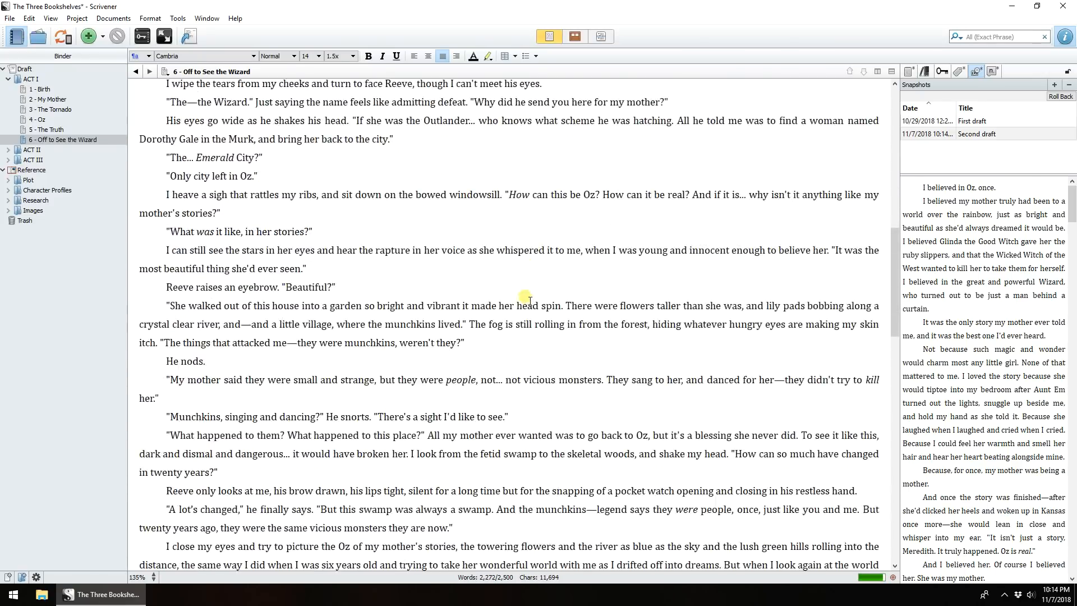
scroll(528, 297, down, 1)
drag(165, 163, 858, 425)
key(BackSpace)
drag(1074, 225, 1072, 384)
drag(971, 391, 243, 157)
click(226, 148)
key(Return)
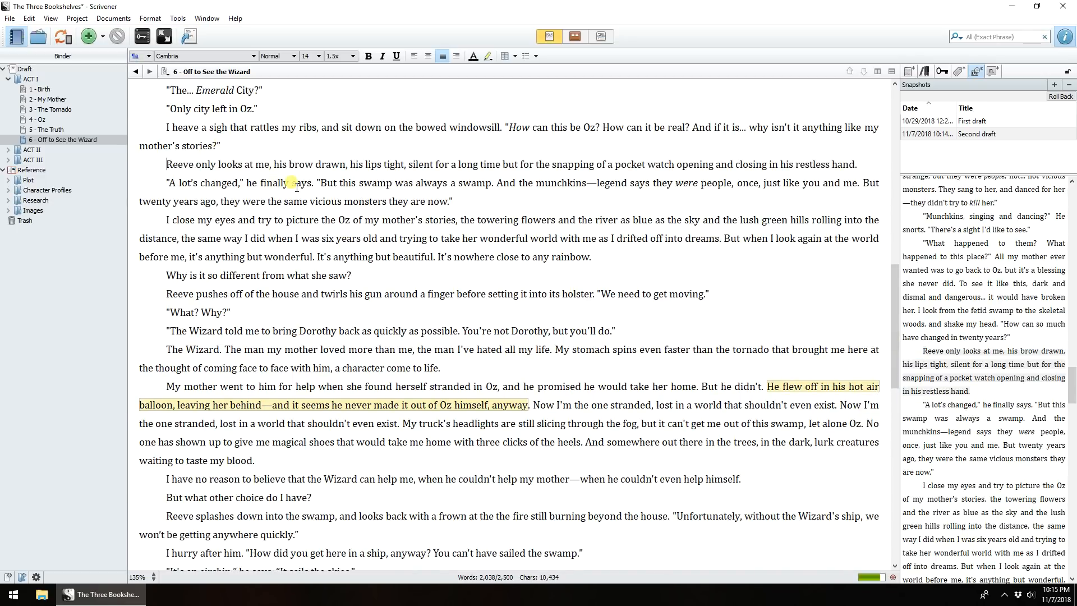
- Roll the chapter back to the Second draft snapshot without taking another snapshot
click(1066, 97)
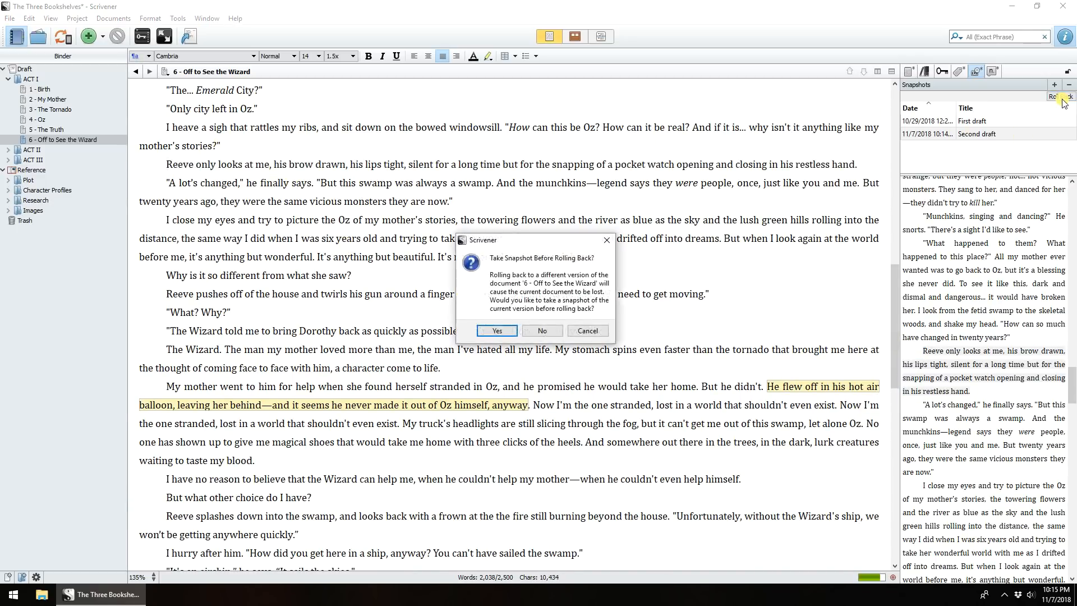
click(542, 332)
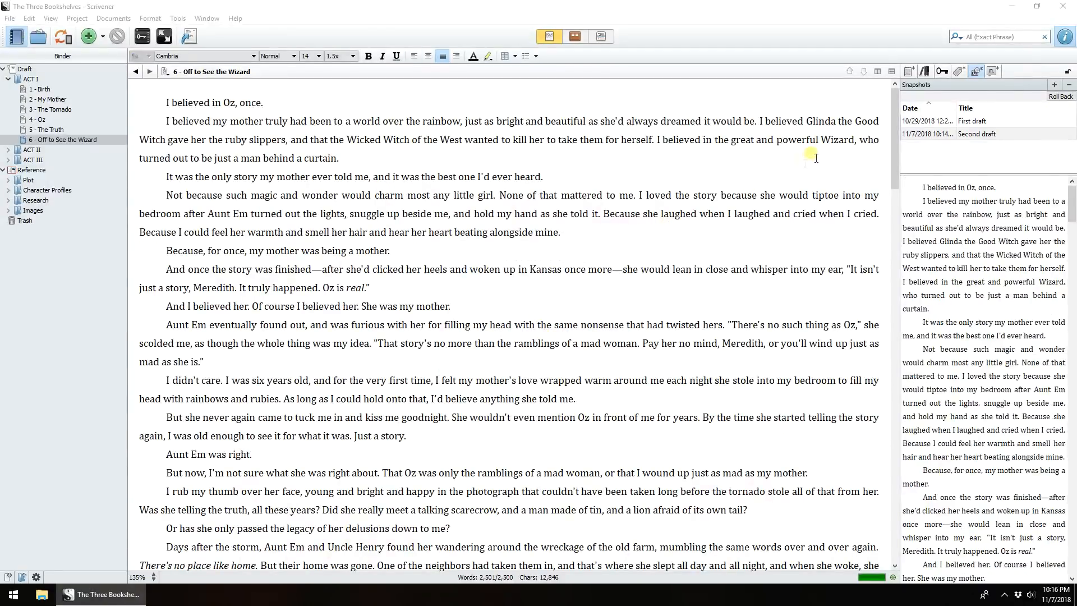
- Compare the First draft and Second draft snapshots in the snapshot preview
click(974, 124)
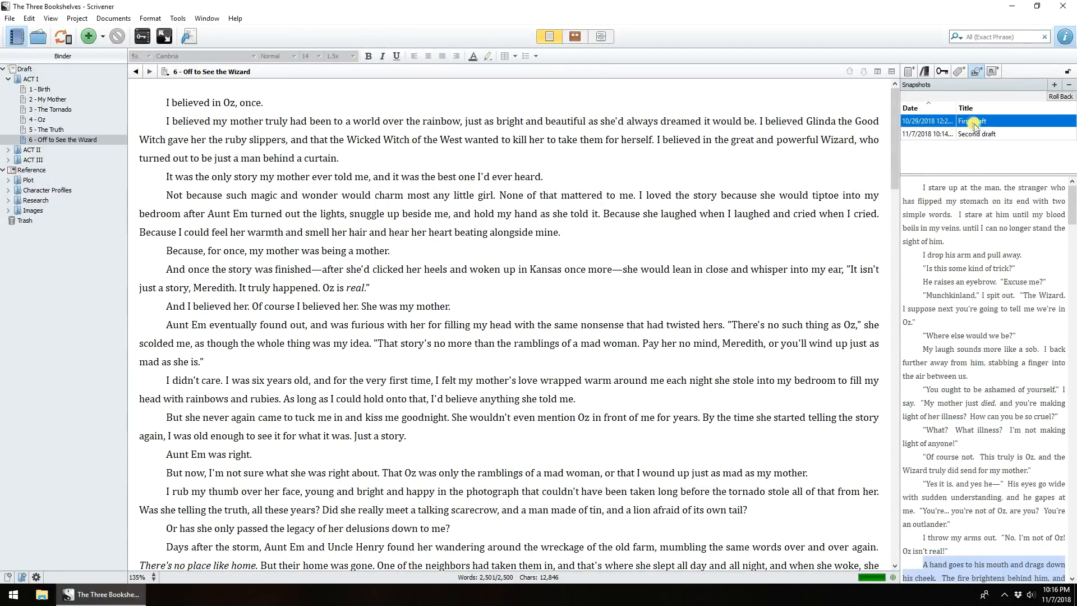
drag(1073, 208, 1075, 353)
click(979, 137)
drag(1072, 205, 1066, 296)
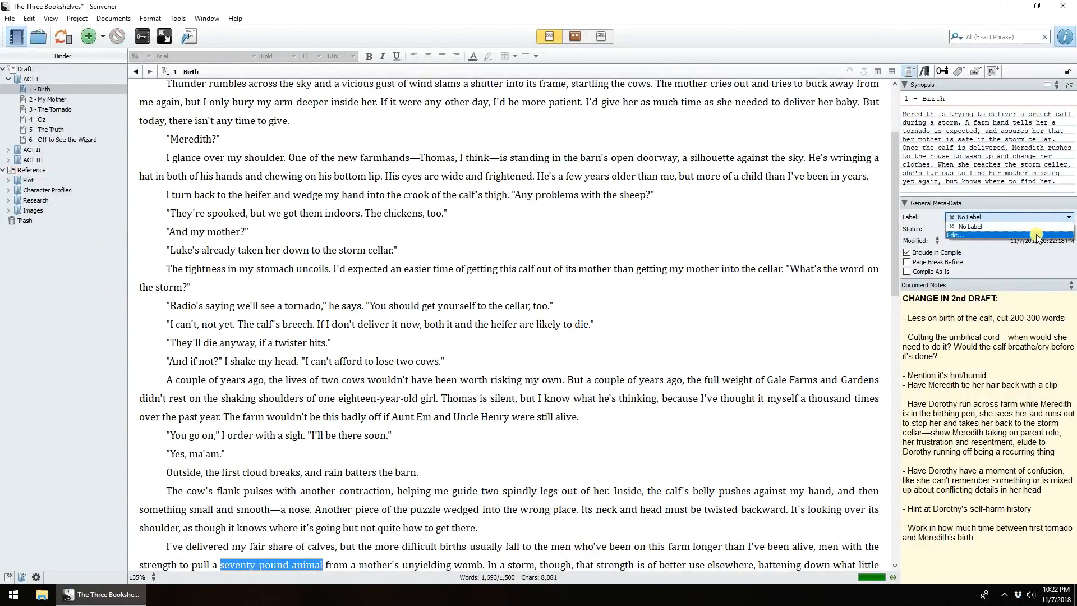
- Rename the label field to POV and add a Meredith label in the metadata settings
click(1027, 241)
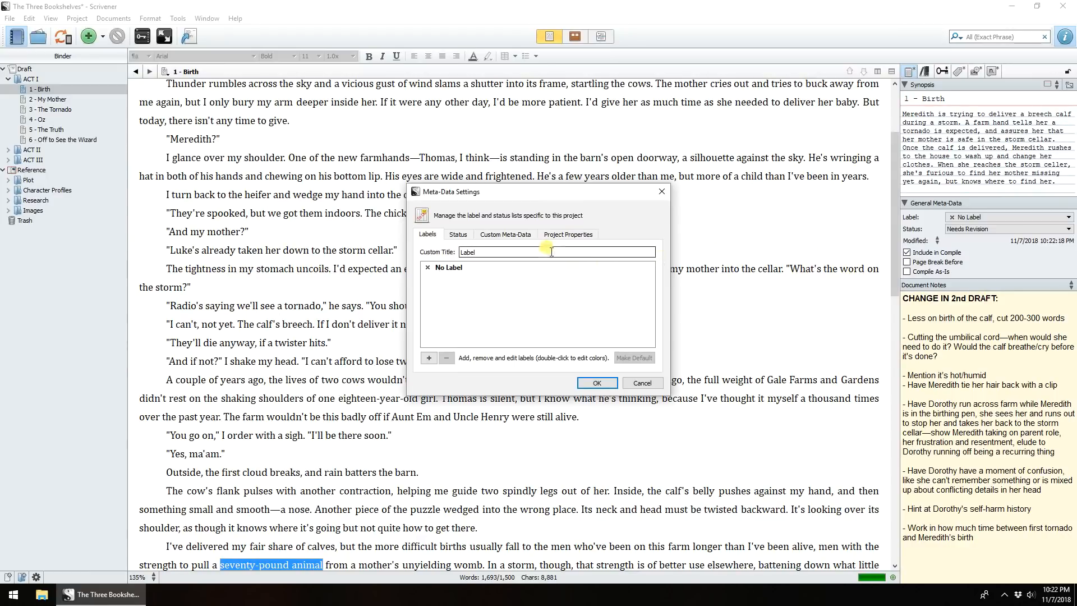
click(428, 357)
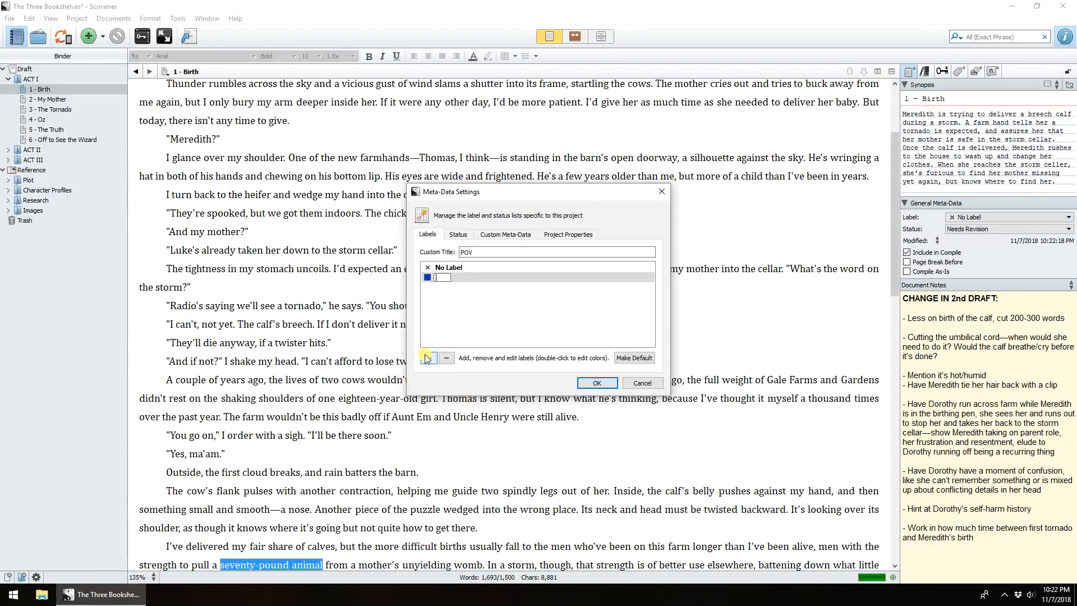
key(Return)
- Add further POV labels, starting with Reeve
click(428, 357)
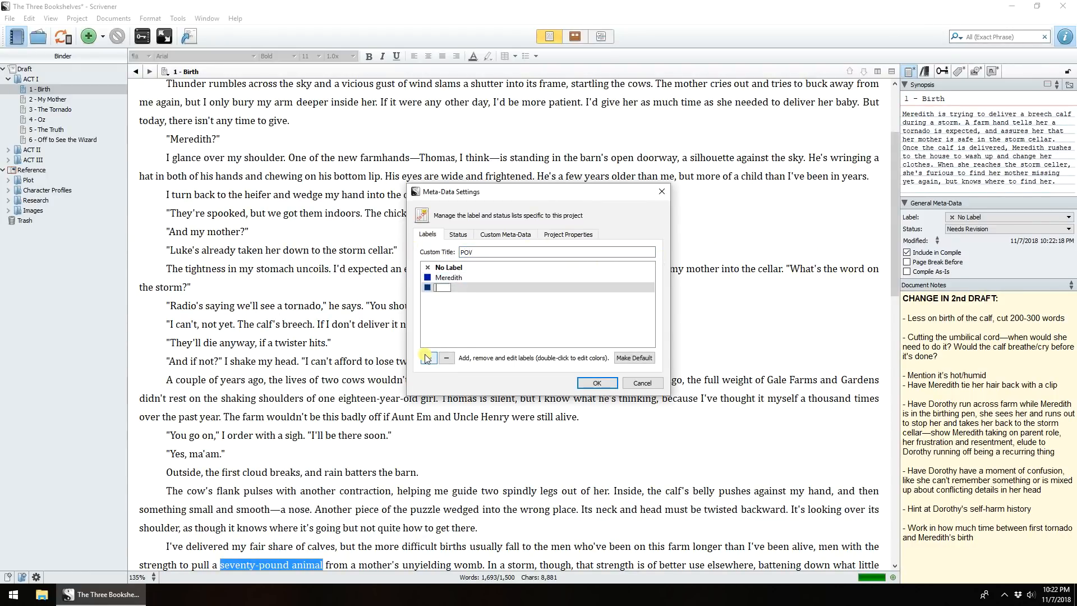
click(428, 357)
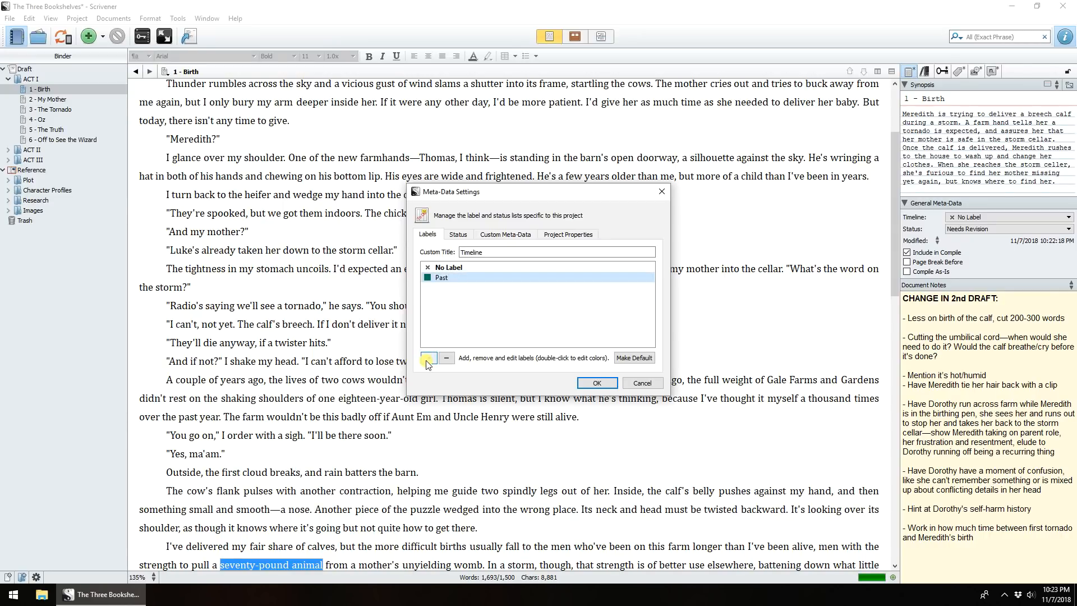
click(428, 357)
text(P)
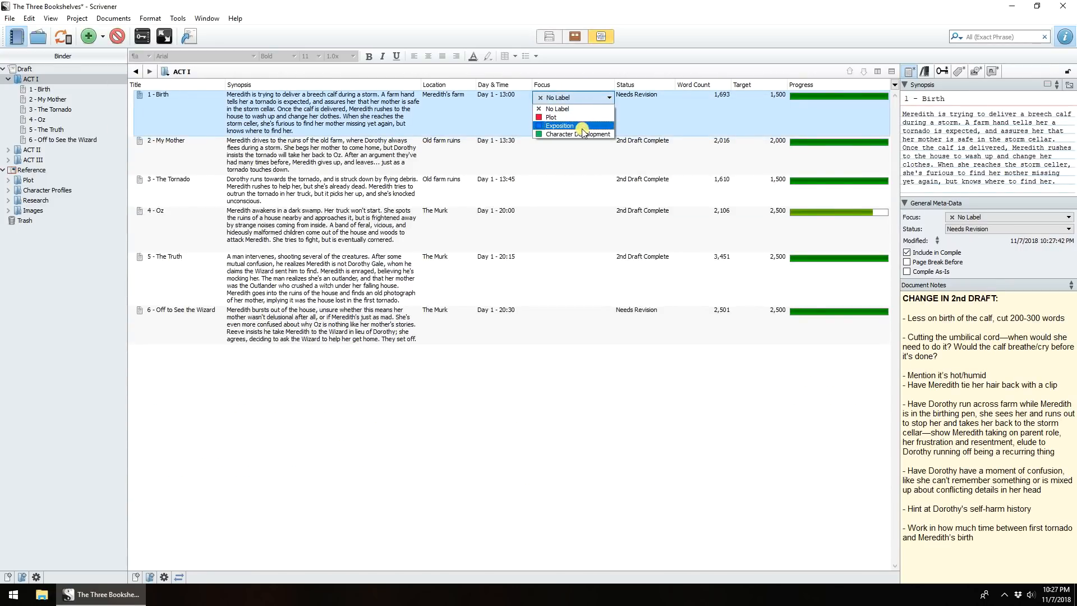
- Set the Focus of 1 - Birth to Exposition and 2 - My Mother to Character Development
click(561, 122)
click(572, 144)
click(606, 144)
click(585, 181)
click(584, 188)
- Set the Focus of The Tornado, Oz and Off to See the Wizard to Plot, and The Truth to Exposition
click(604, 183)
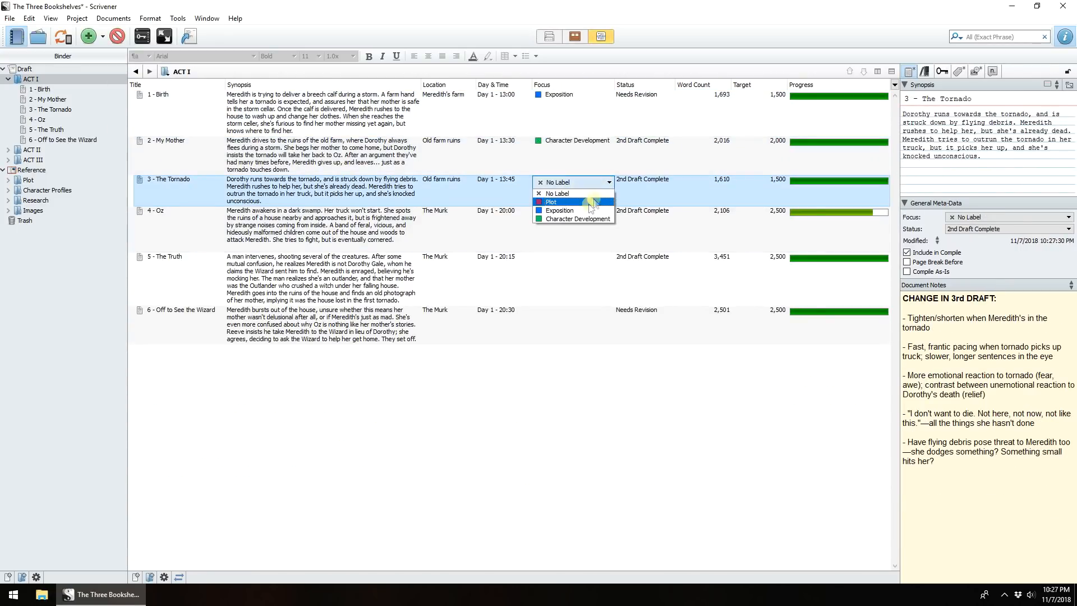
click(589, 202)
click(576, 217)
click(605, 215)
click(551, 234)
click(561, 269)
click(562, 266)
click(546, 315)
click(595, 314)
- Change the Status of 1 - Birth to 2nd Draft Complete
click(651, 109)
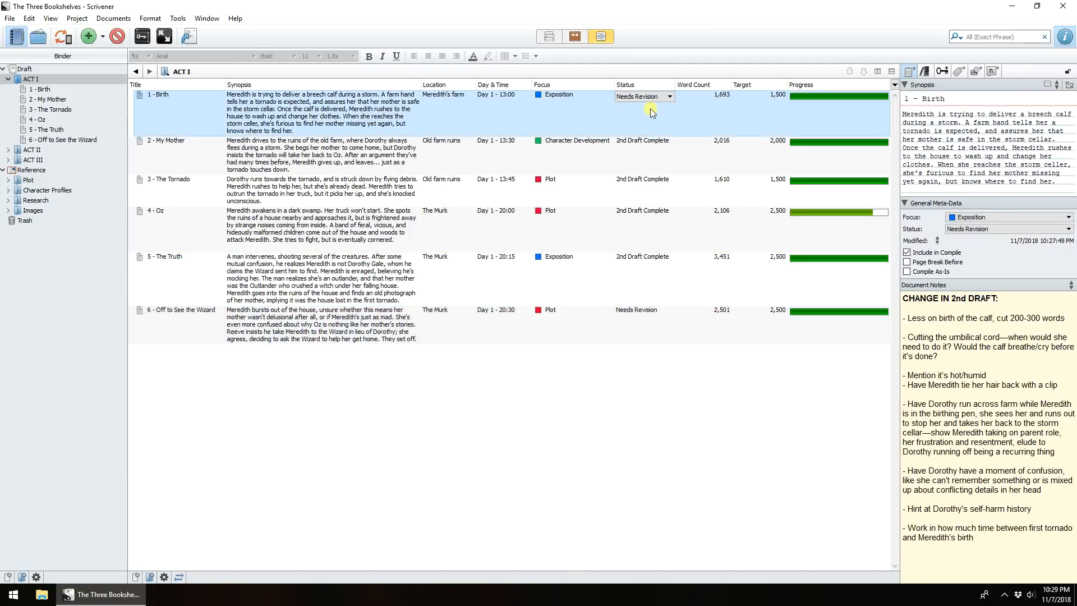
click(671, 99)
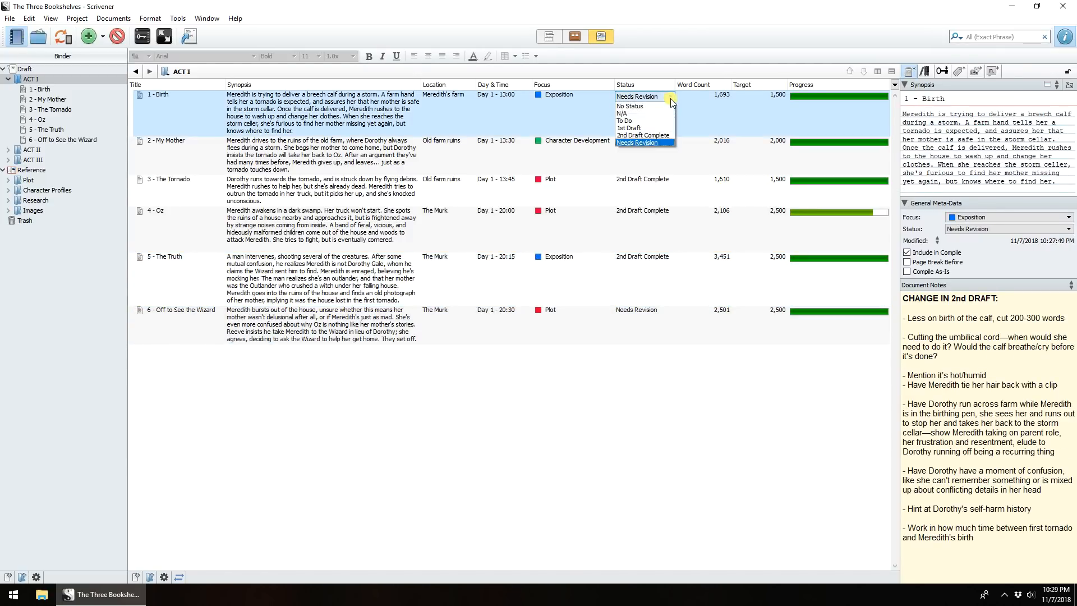
click(655, 136)
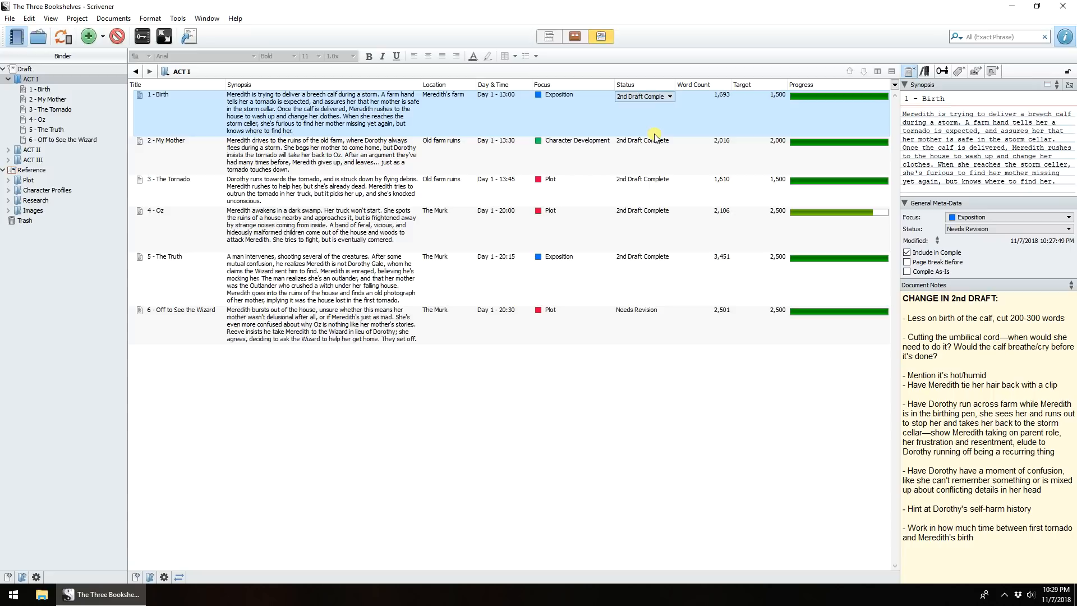
click(980, 230)
click(959, 282)
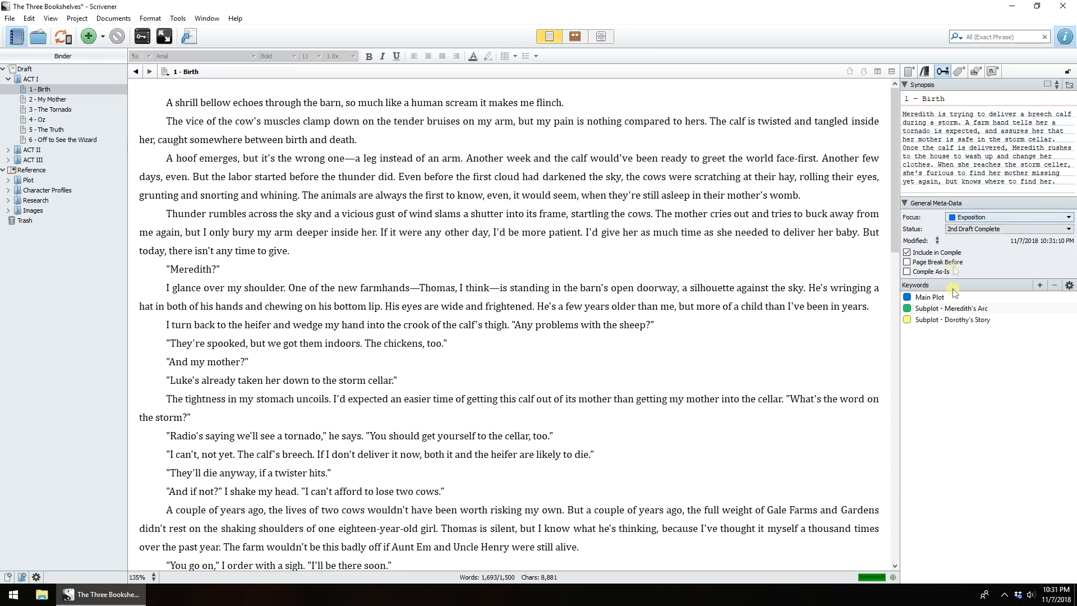
- Create a Setting - Farm project keyword and assign it to 1 - Birth
click(1063, 286)
click(1004, 327)
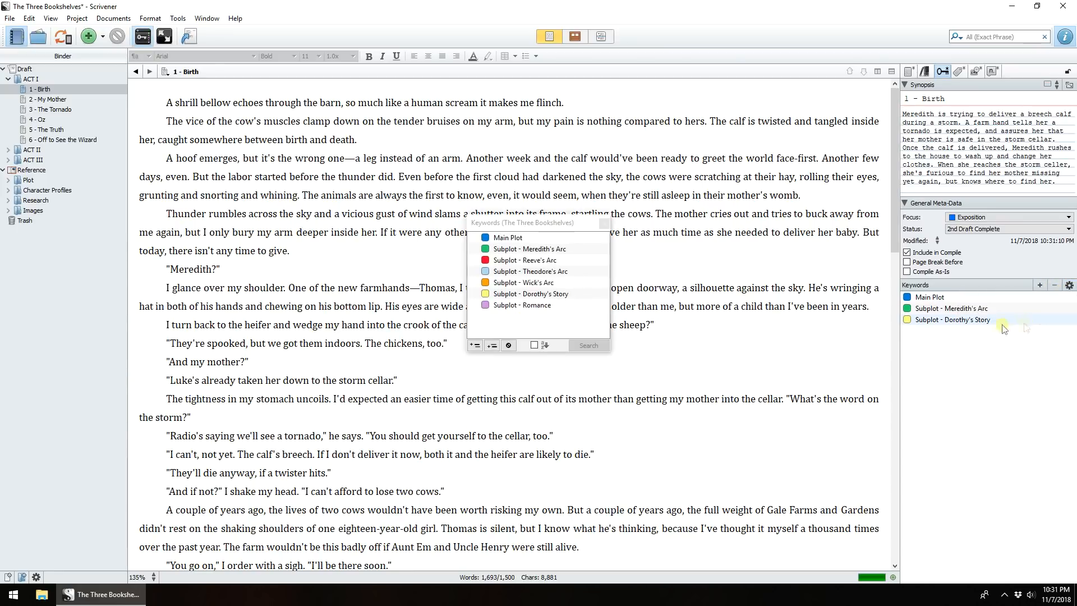
click(474, 346)
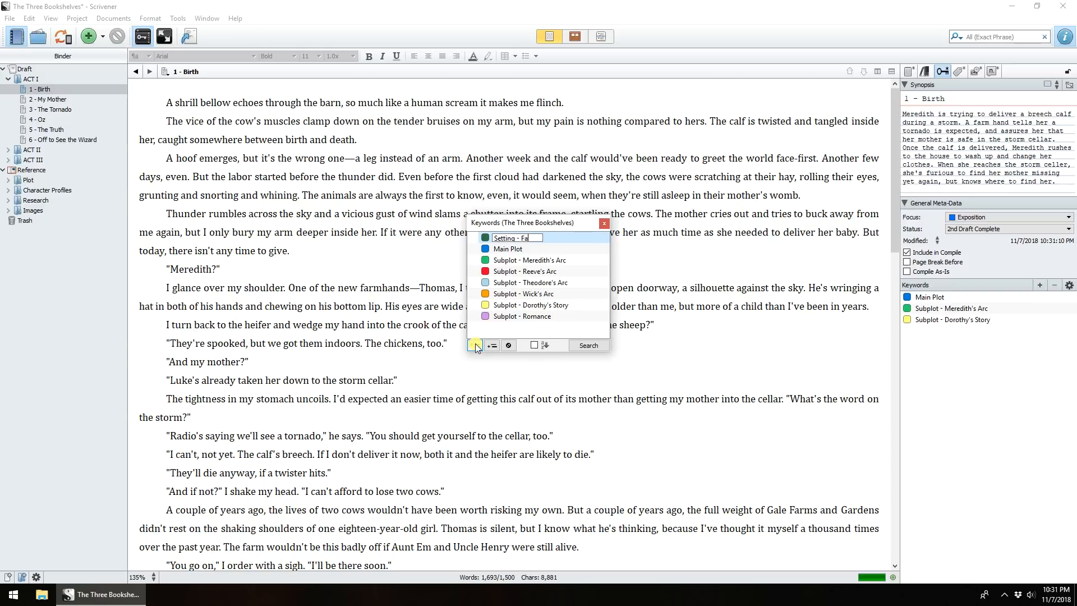
drag(514, 238, 966, 375)
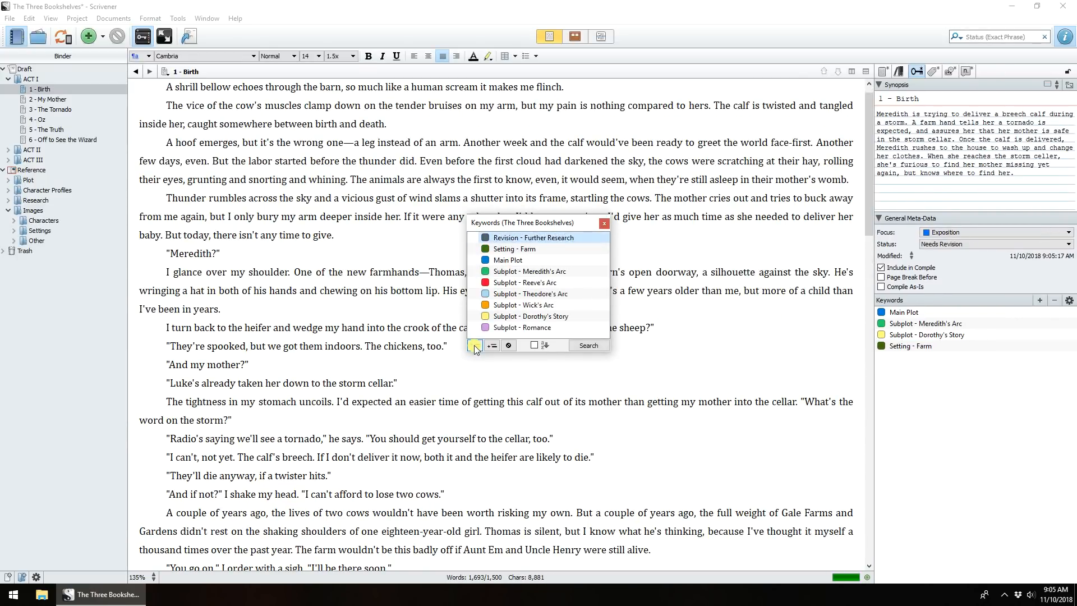
- Add a new project keyword named Revision - Character Development
click(474, 346)
text(R)
click(470, 346)
text(Revision - Character Development)
key(Return)
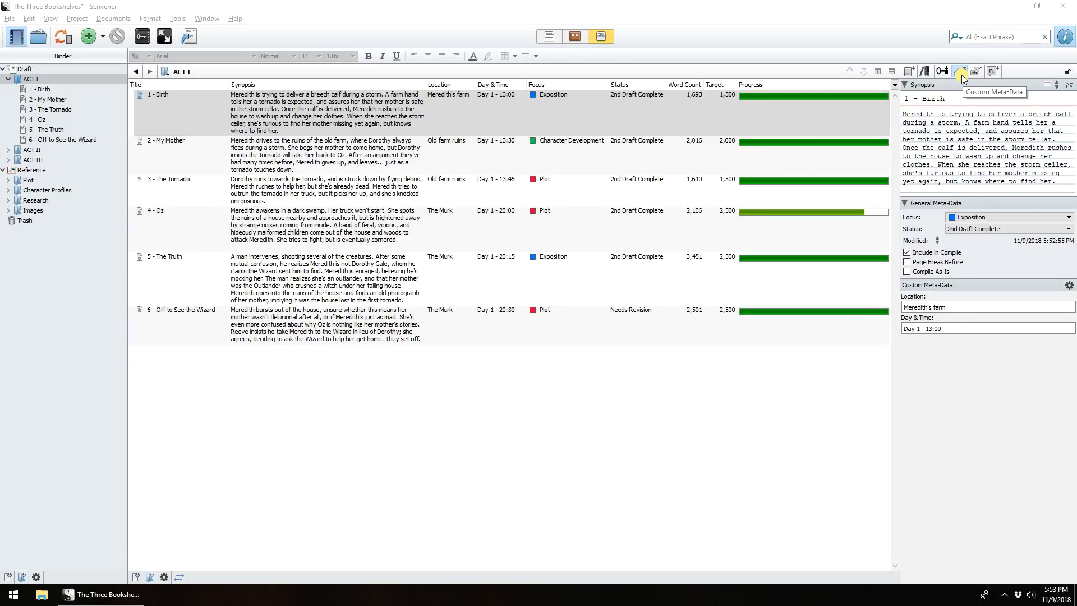
- View the document's custom metadata and the outline column options including Location and Day Time
click(961, 76)
click(894, 85)
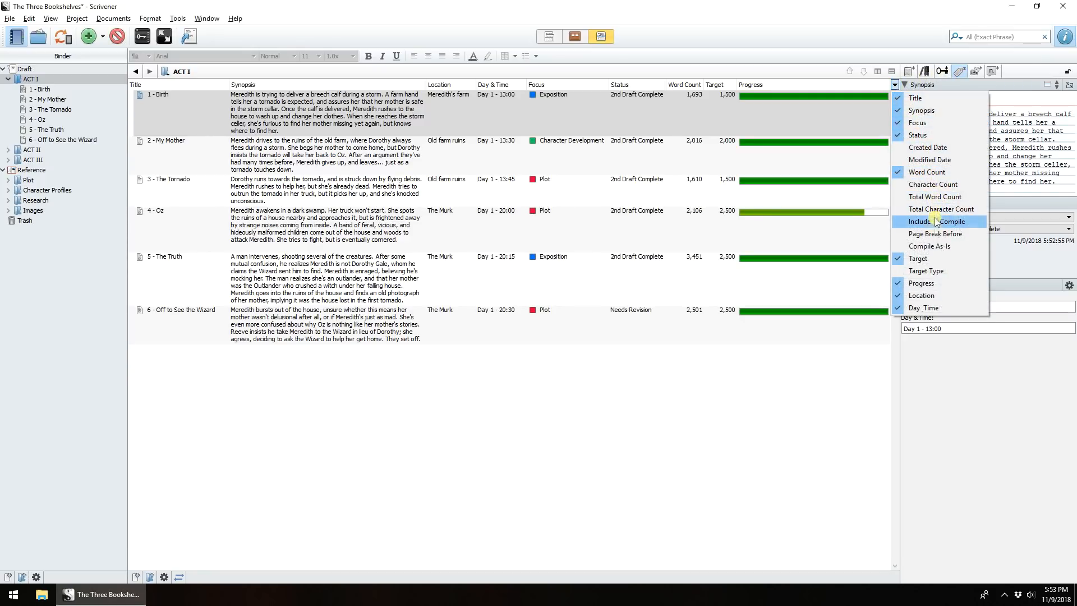
- Add a custom metadata field named Characters in the project's metadata settings
click(1069, 285)
click(1023, 326)
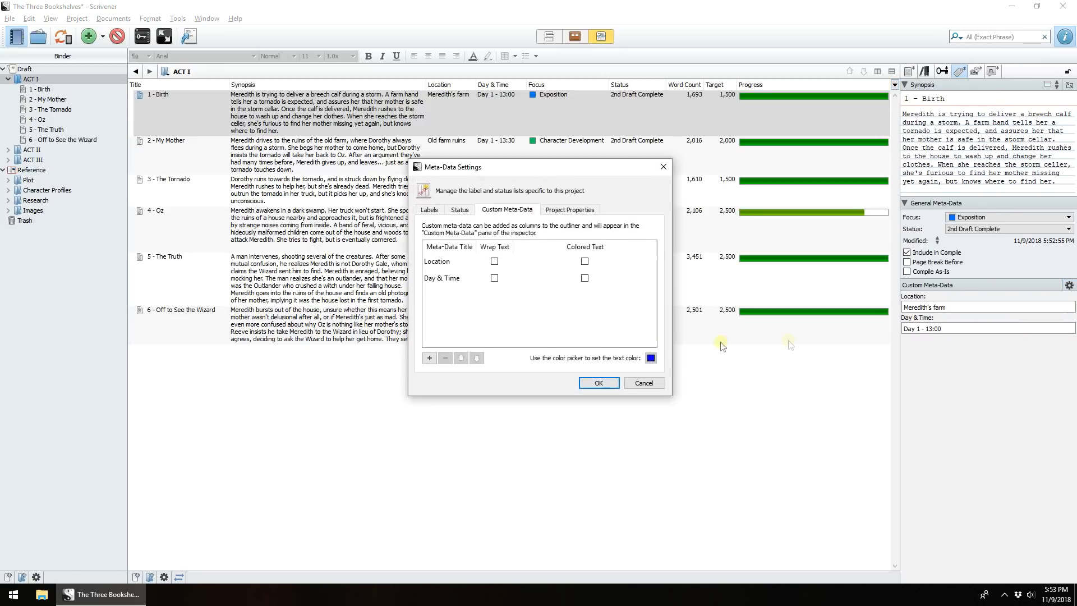
click(436, 360)
text(C)
click(599, 383)
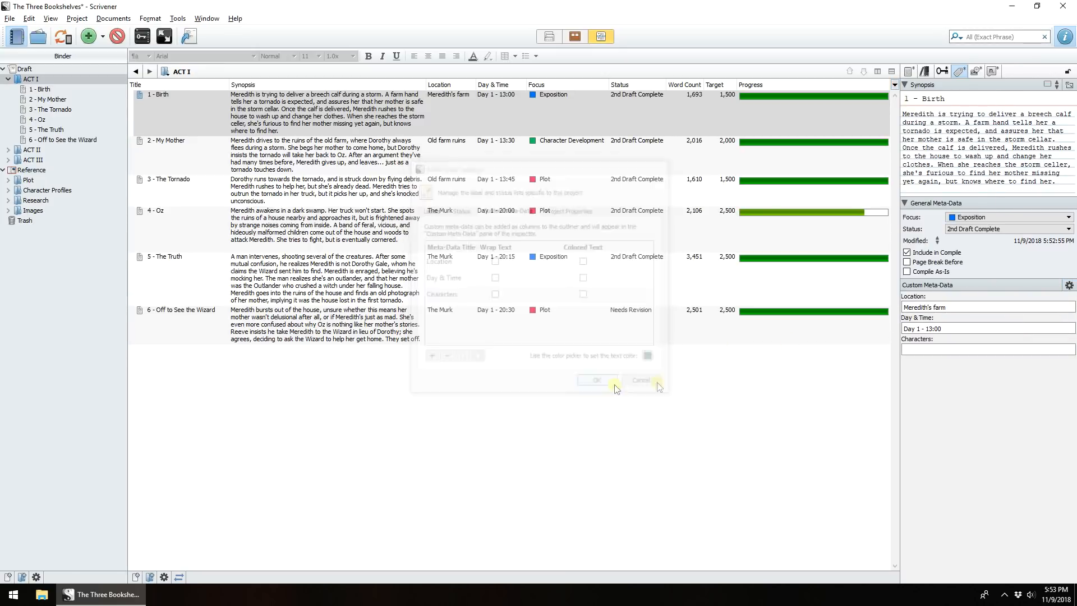
- Show the Characters column in the outline and move it next to the Location column
click(894, 84)
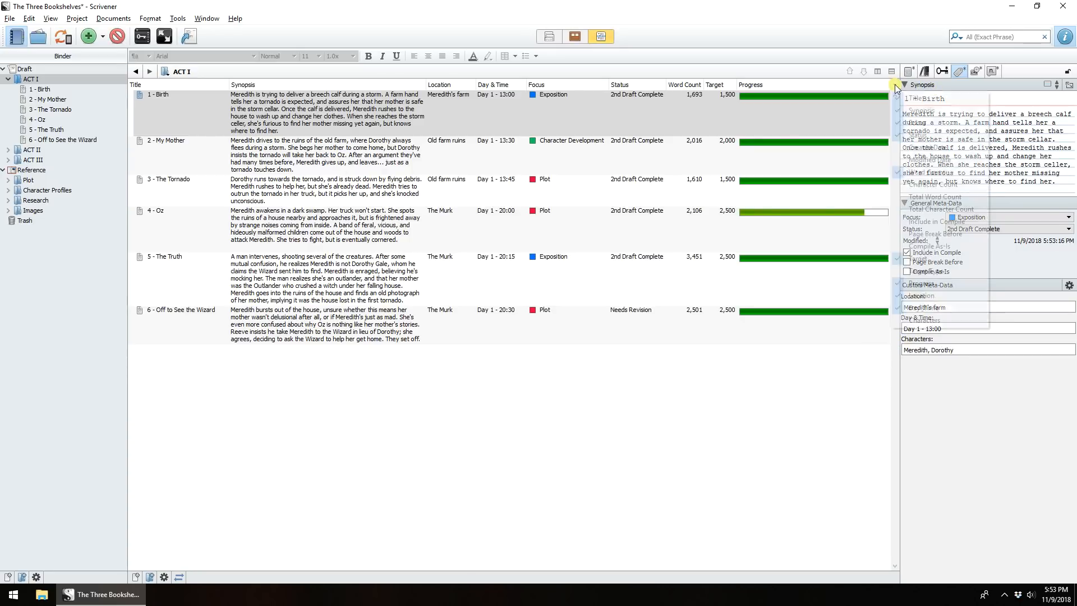
click(916, 323)
click(833, 103)
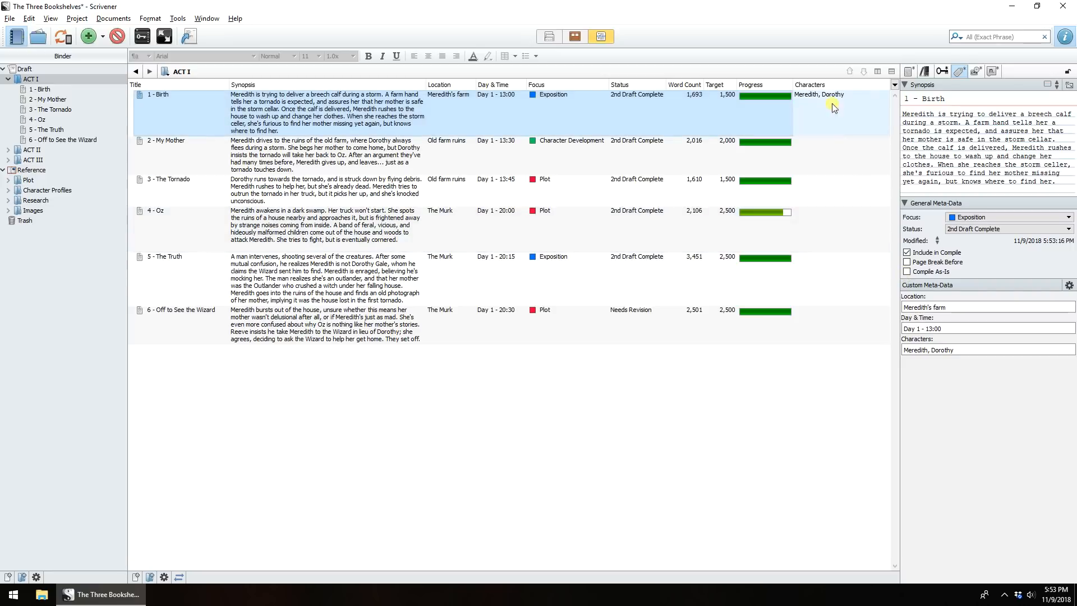
drag(811, 85, 530, 100)
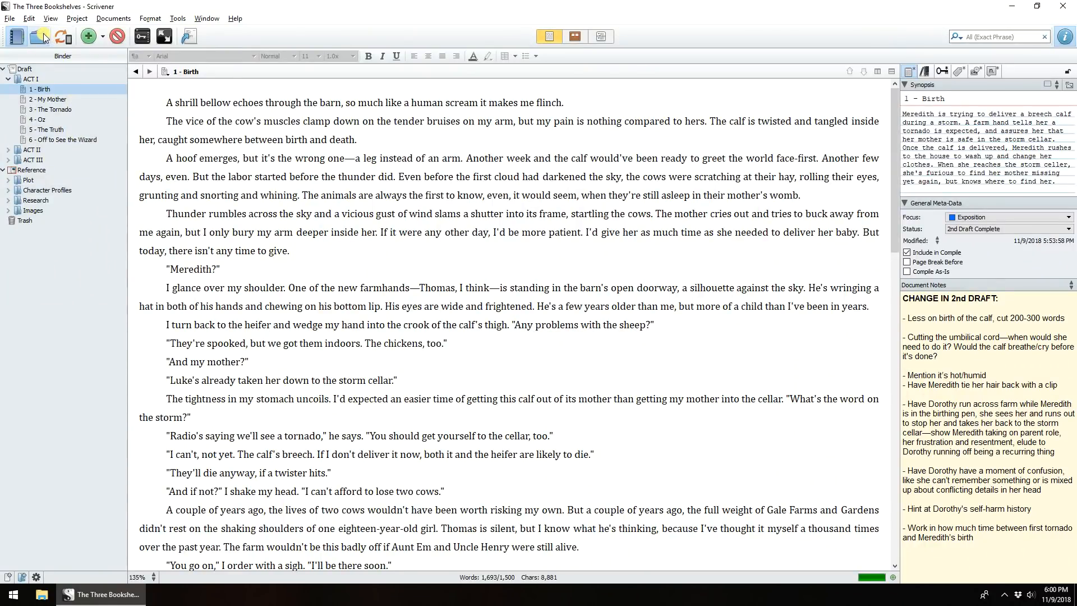
- Show the collections and browse the POV - Meredith, POV - Reeve and Setting - Munchkin Country collections
click(43, 35)
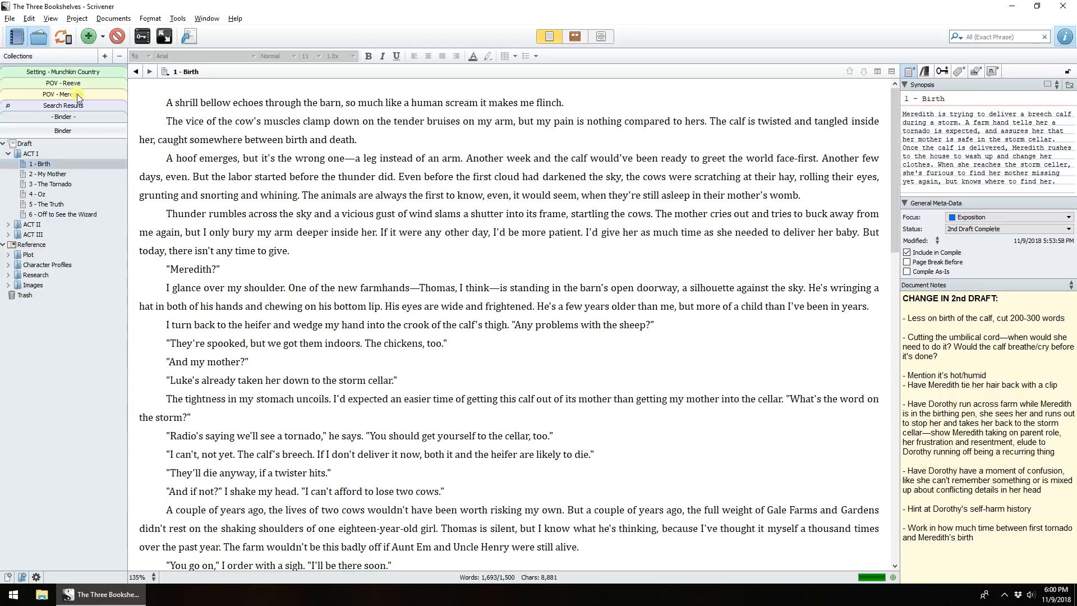
click(79, 95)
click(76, 84)
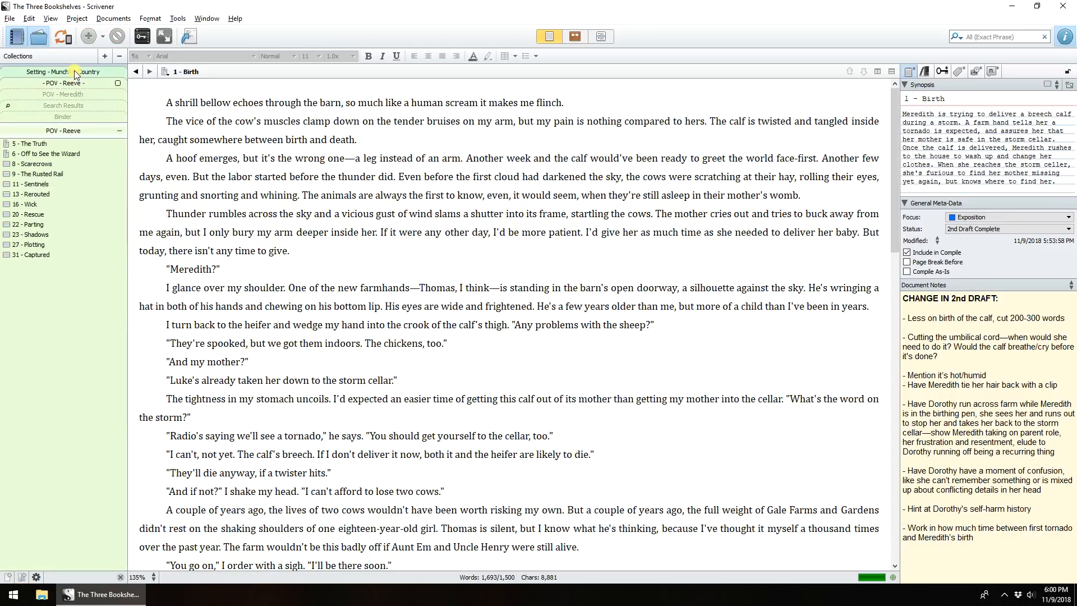
click(76, 73)
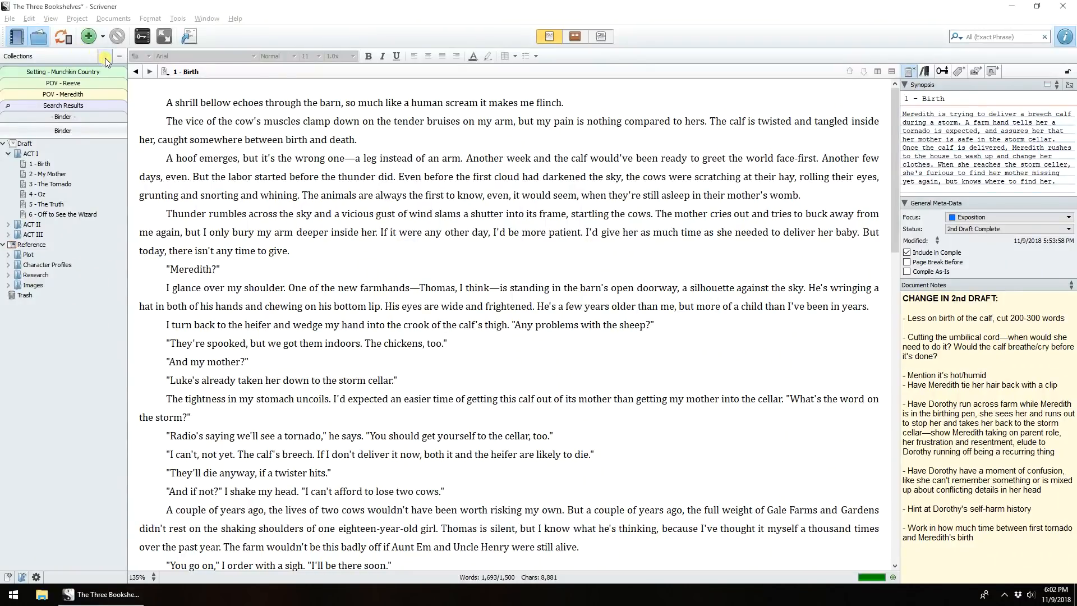
- Create a new collection named Setting - Kansas
click(105, 58)
text(Setting - Kansas)
key(Return)
- Add 1 - Birth, 2 - My Mother and 3 - The Tornado from the binder to the Setting - Kansas collection
click(63, 128)
click(49, 175)
ctrl+click(56, 186)
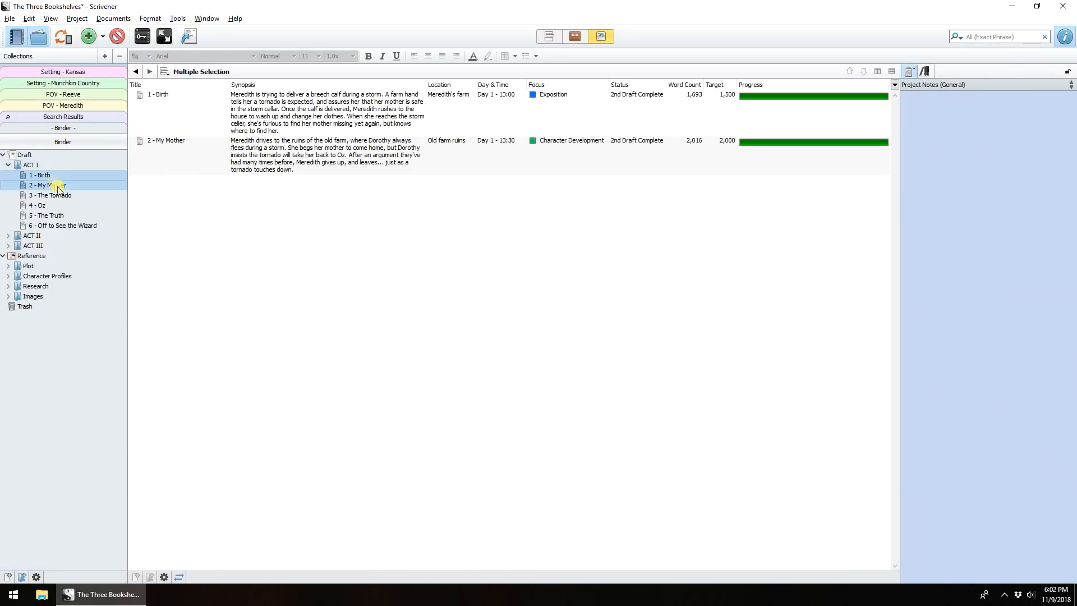
ctrl+click(63, 195)
drag(64, 186, 82, 74)
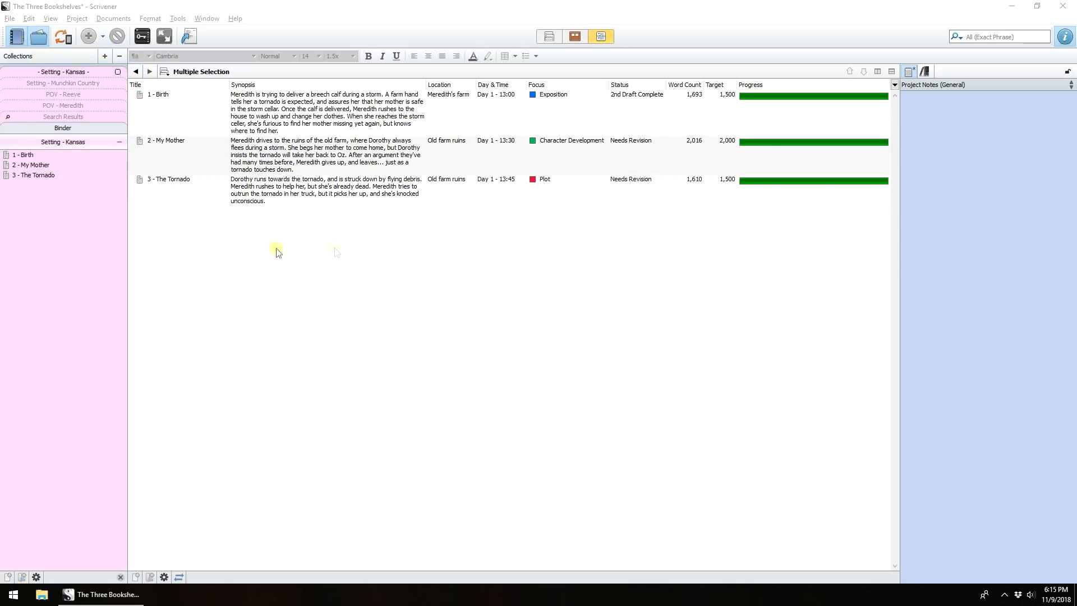
- Search the Focus for Plot and save the search as a collection named Plot
click(956, 36)
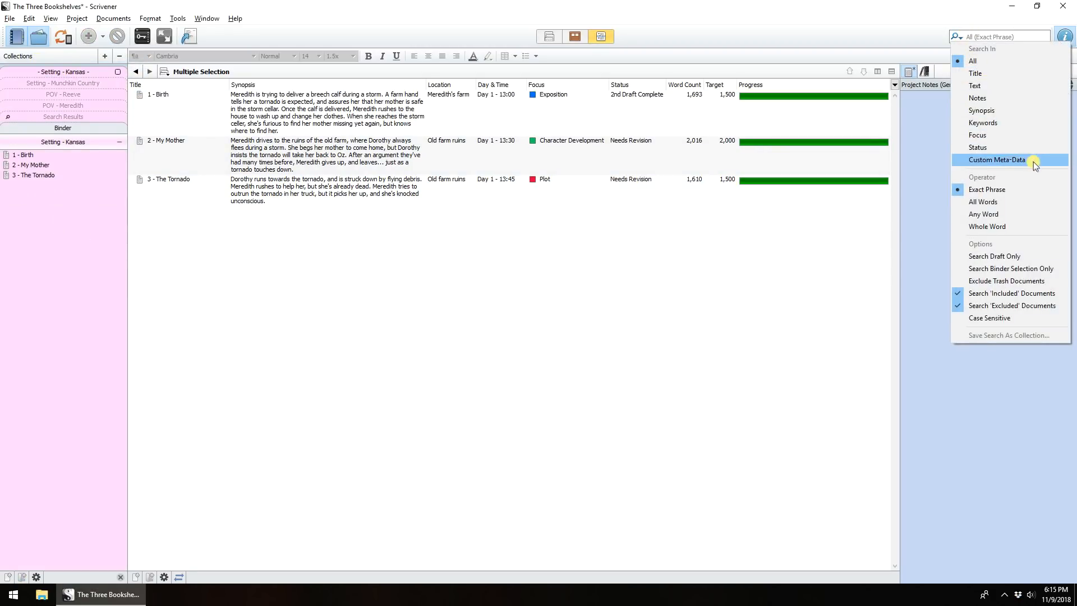
click(988, 135)
text(Plot)
click(957, 36)
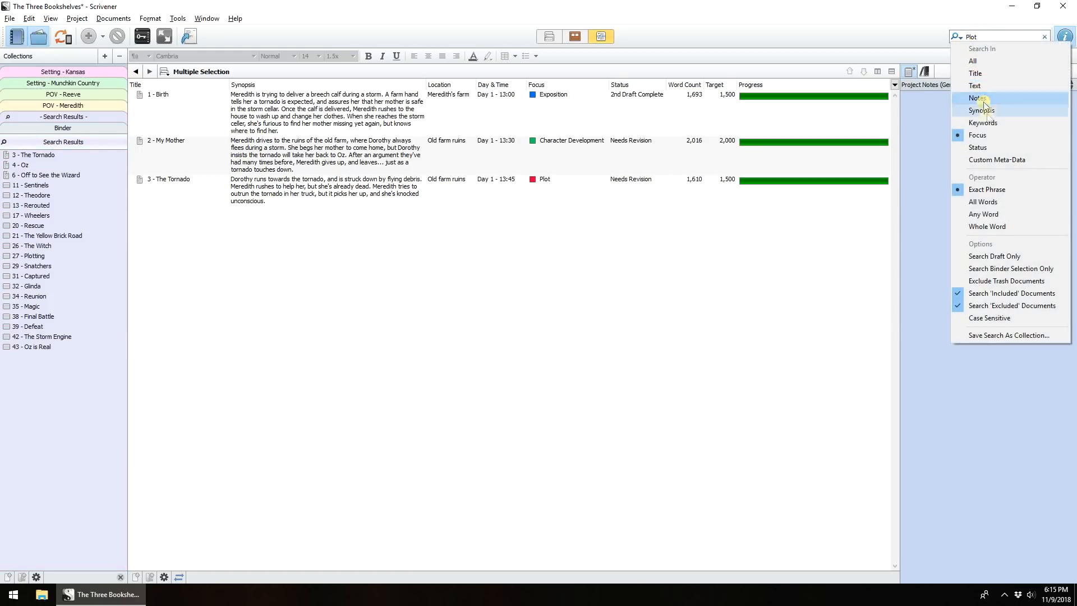
click(992, 336)
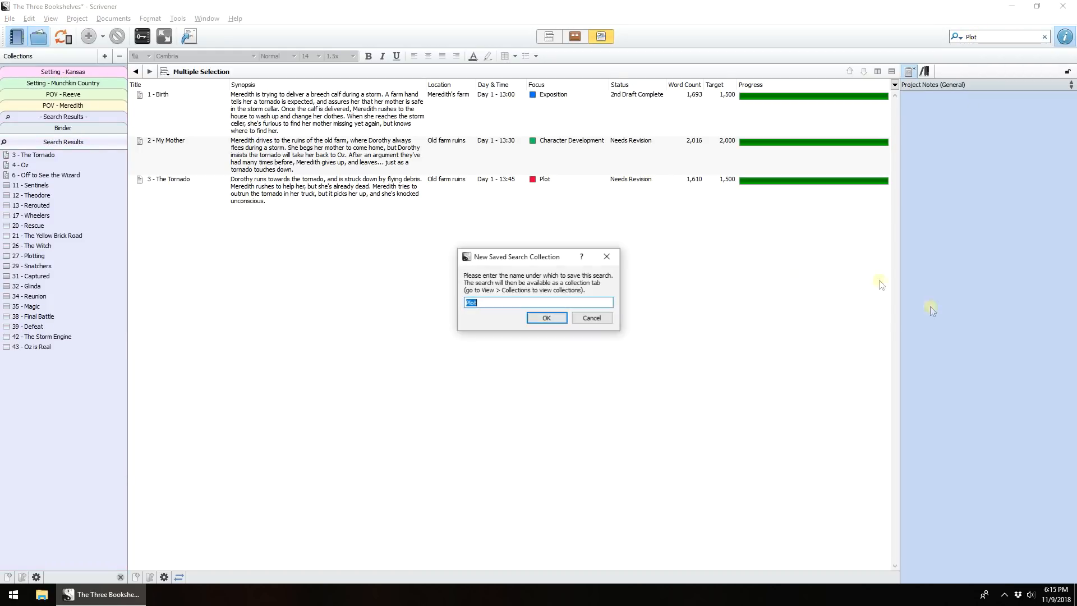
click(546, 317)
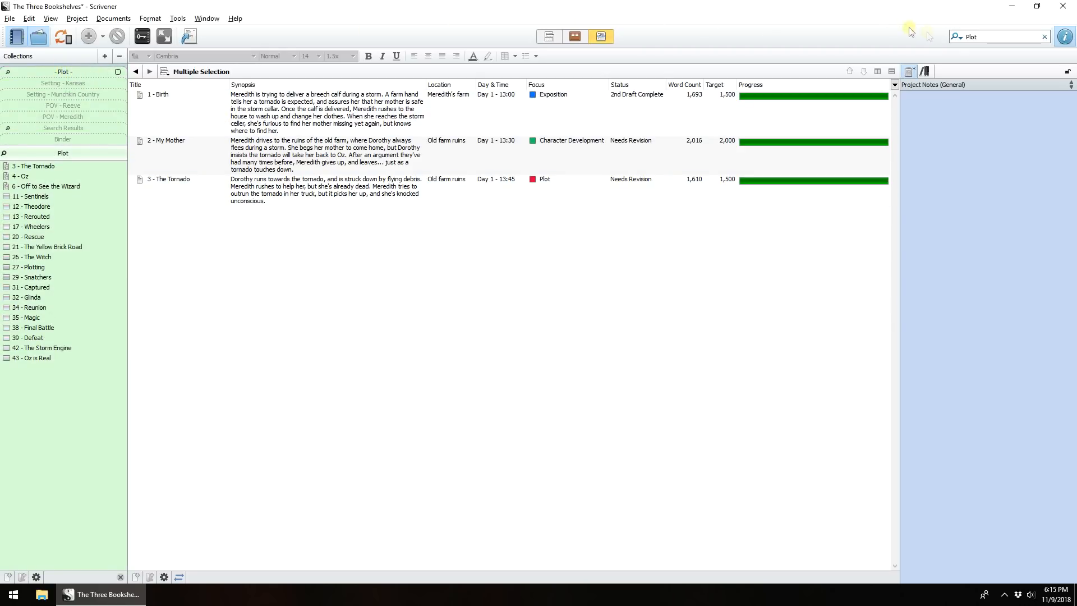
- Search the Status for Needs Revision and save the search as a Needs Revision collection
click(957, 36)
click(972, 145)
drag(986, 37, 917, 35)
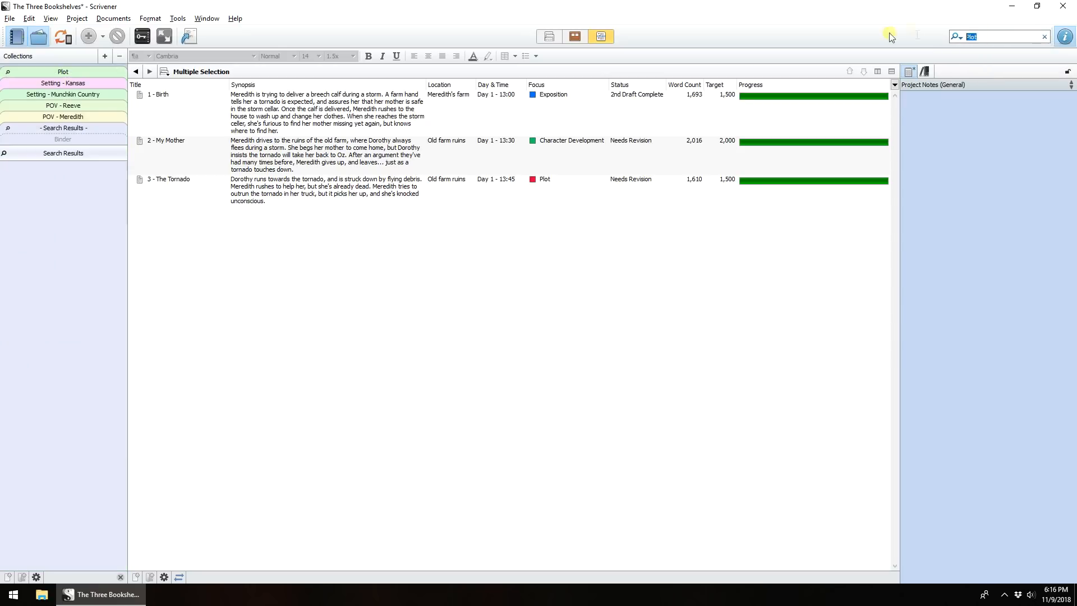
text(Needs Revision)
key(Return)
click(955, 37)
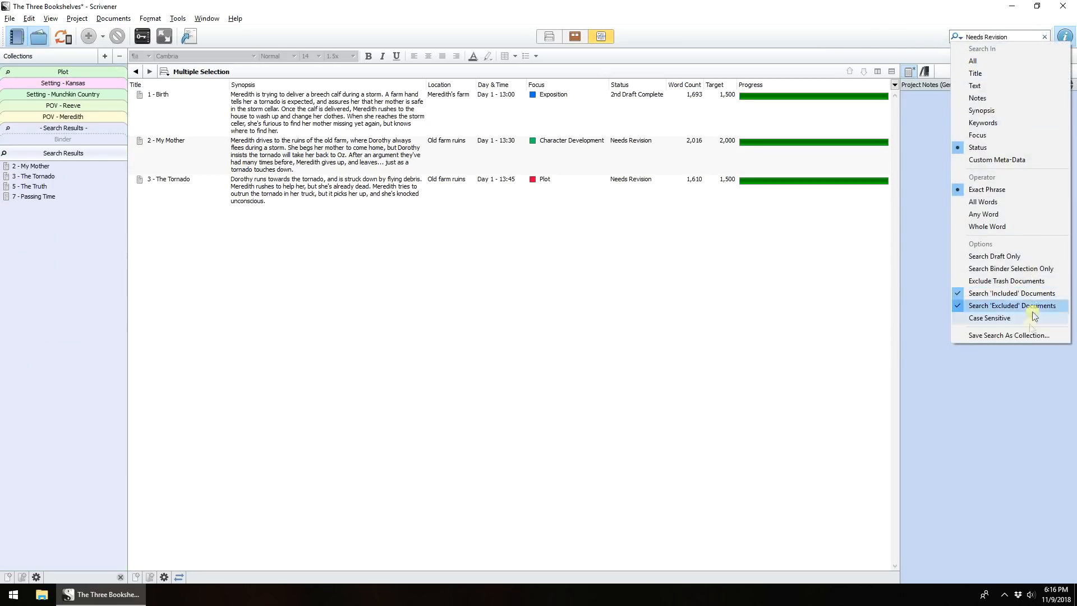
click(1025, 337)
click(537, 323)
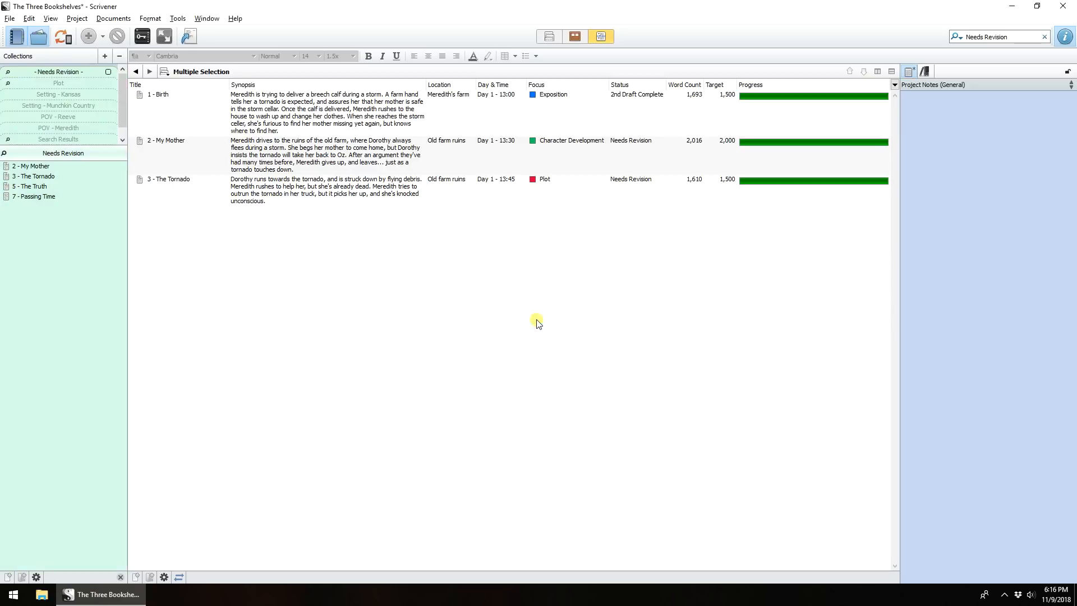
- Open 2 - My Mother from the Needs Revision collection and change its Status to 2nd Draft Complete
click(77, 168)
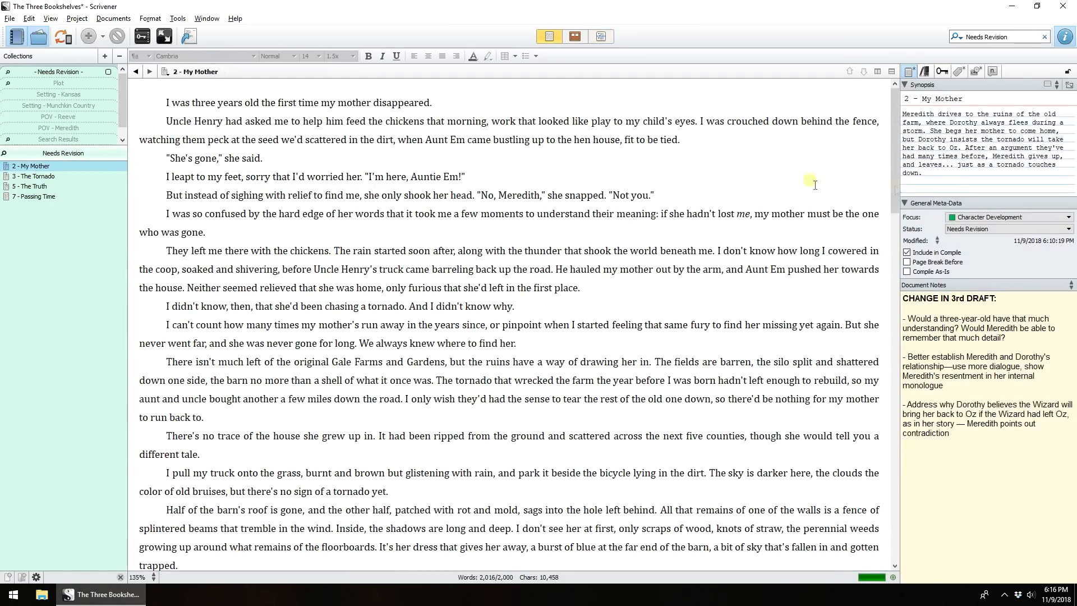
click(983, 229)
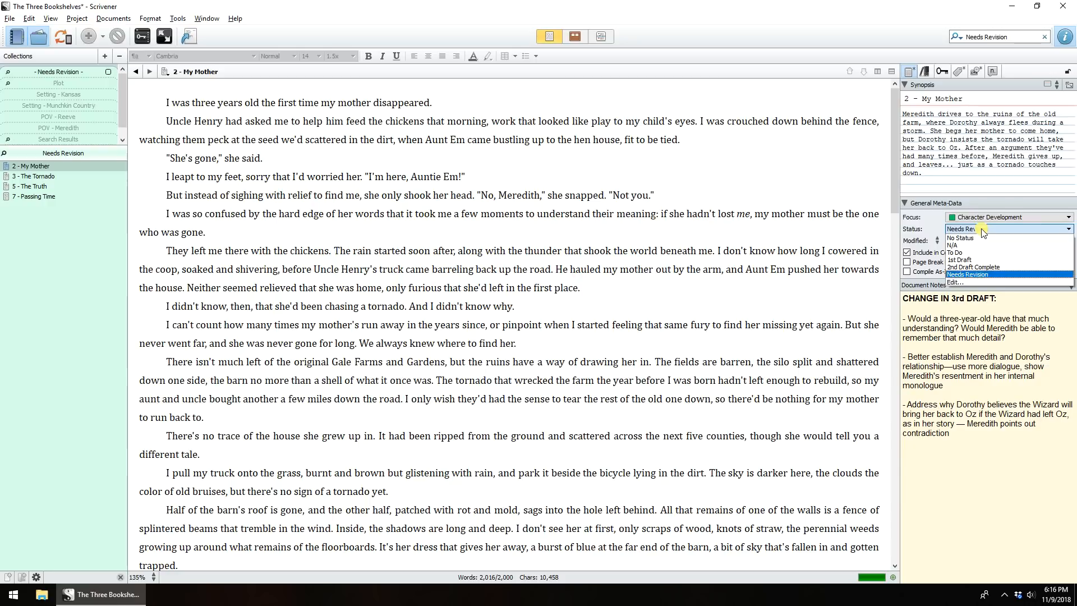
click(981, 267)
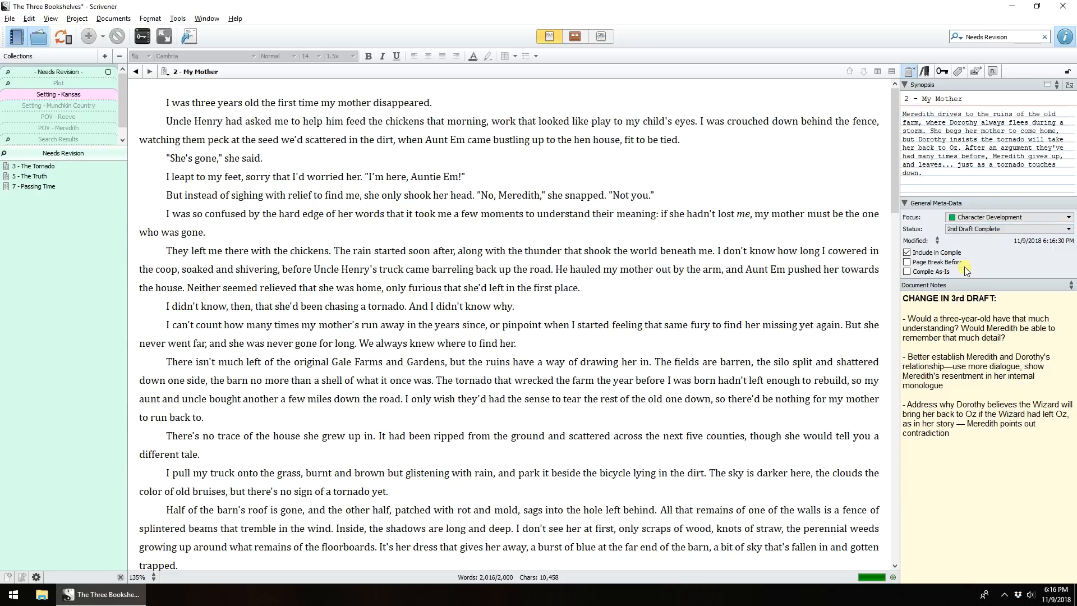
- Set the Status of 2 - My Mother back to Needs Revision
click(973, 228)
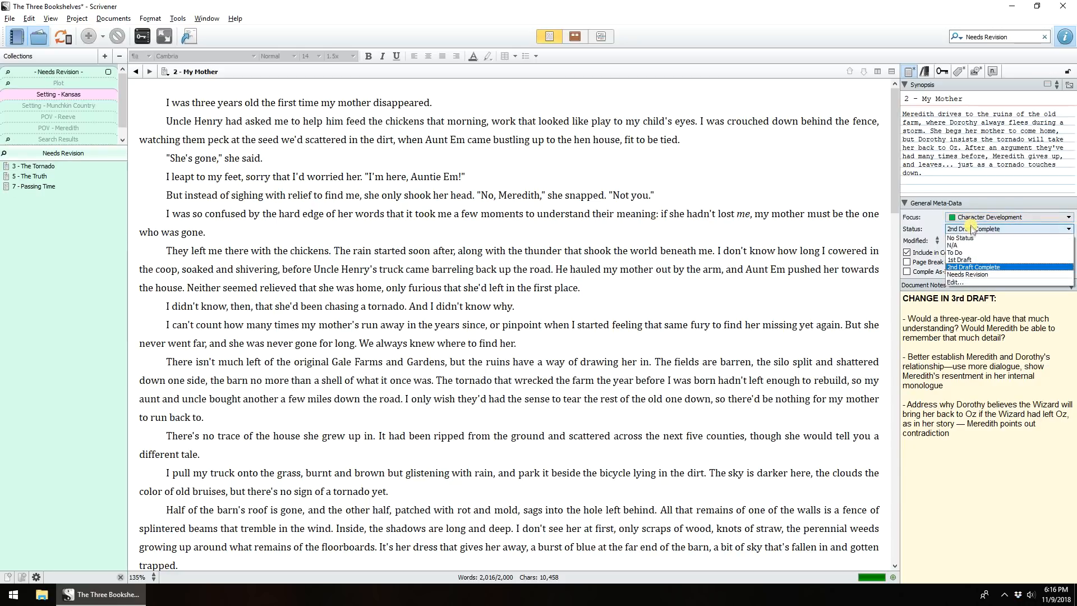
click(975, 274)
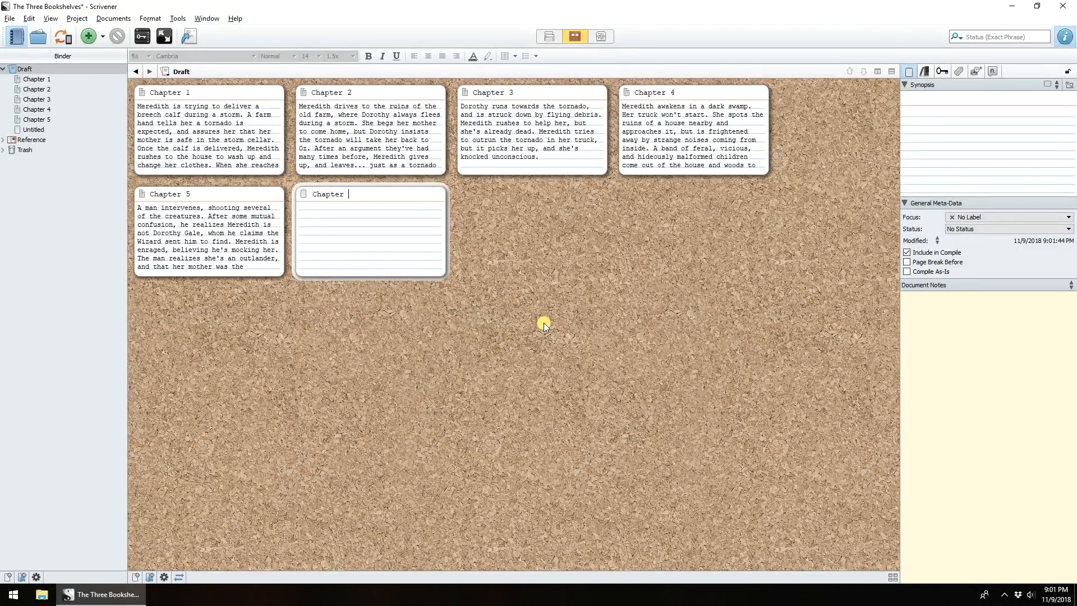
text(6)
key(Return)
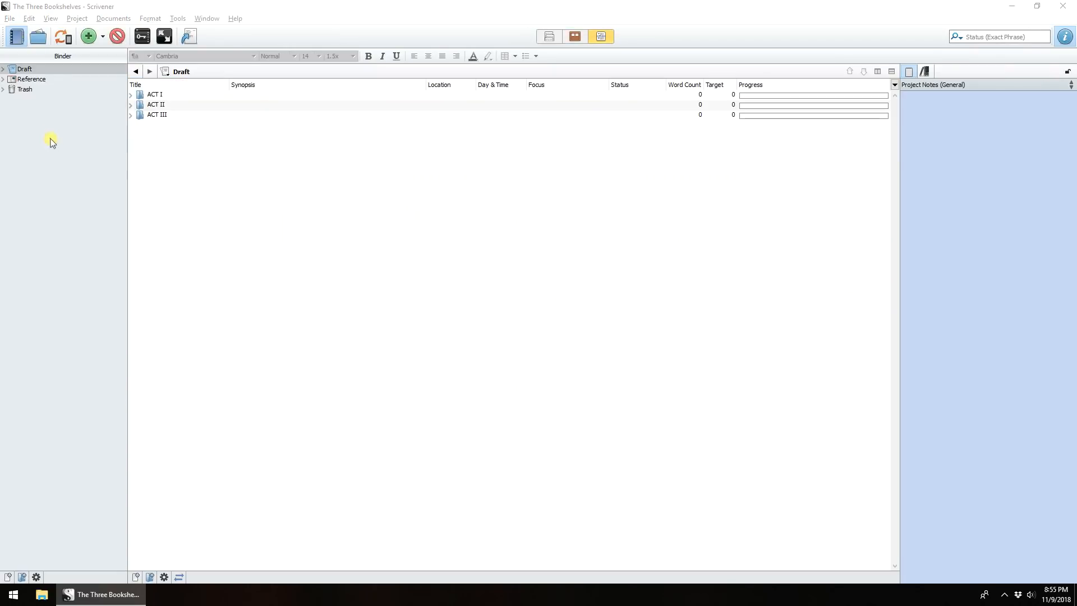
- Expand the Draft, ACT I and its chapter folders in the binder
click(3, 68)
click(8, 79)
click(13, 89)
click(13, 109)
click(14, 129)
click(13, 149)
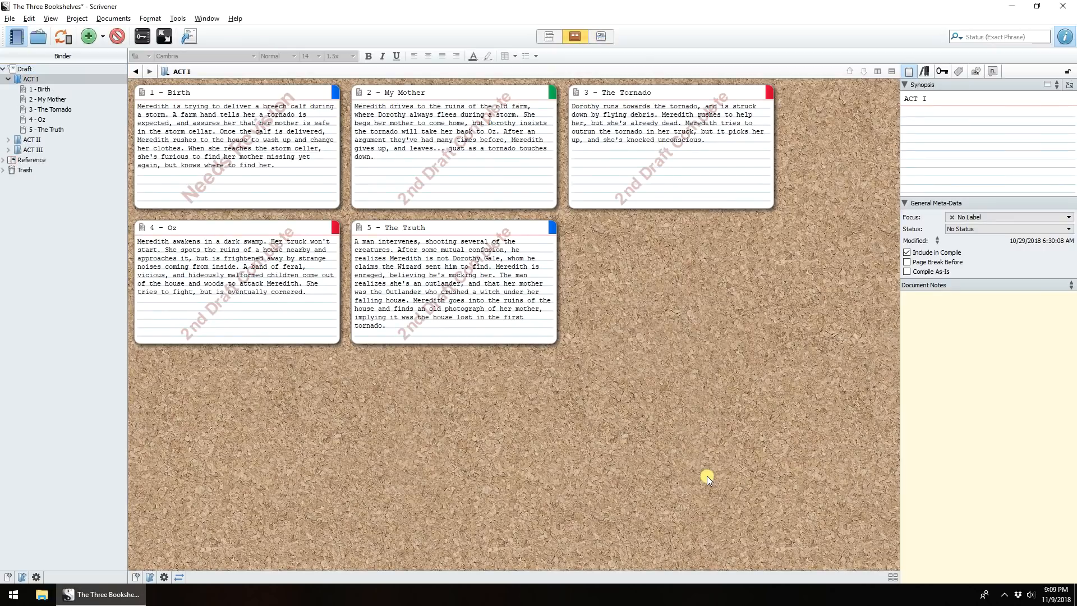
- Add a new document titled 6 - Off to See the Wizard with a synopsis beginning 'Meredith bursts out of the house'
key(ctrl+n)
text(6 - Off to See the Wizard)
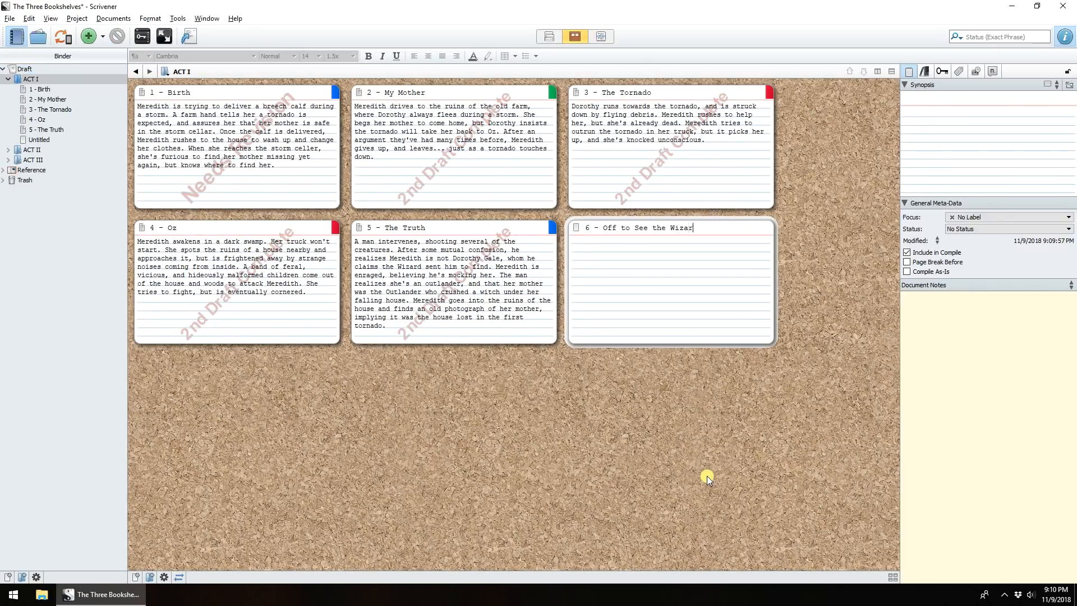
key(Tab)
text(Mere)
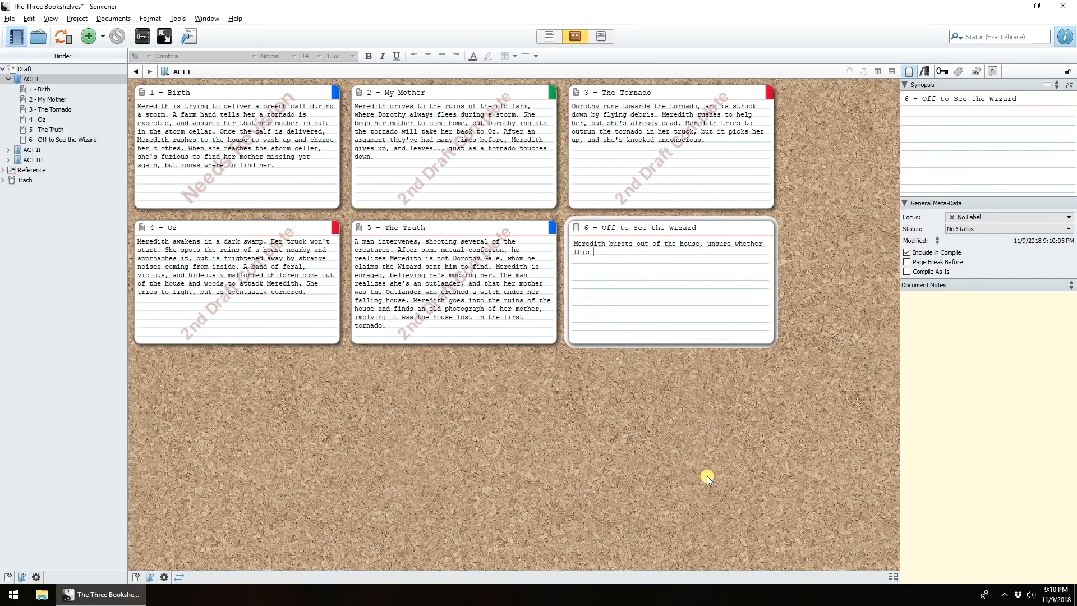
text(ter all)
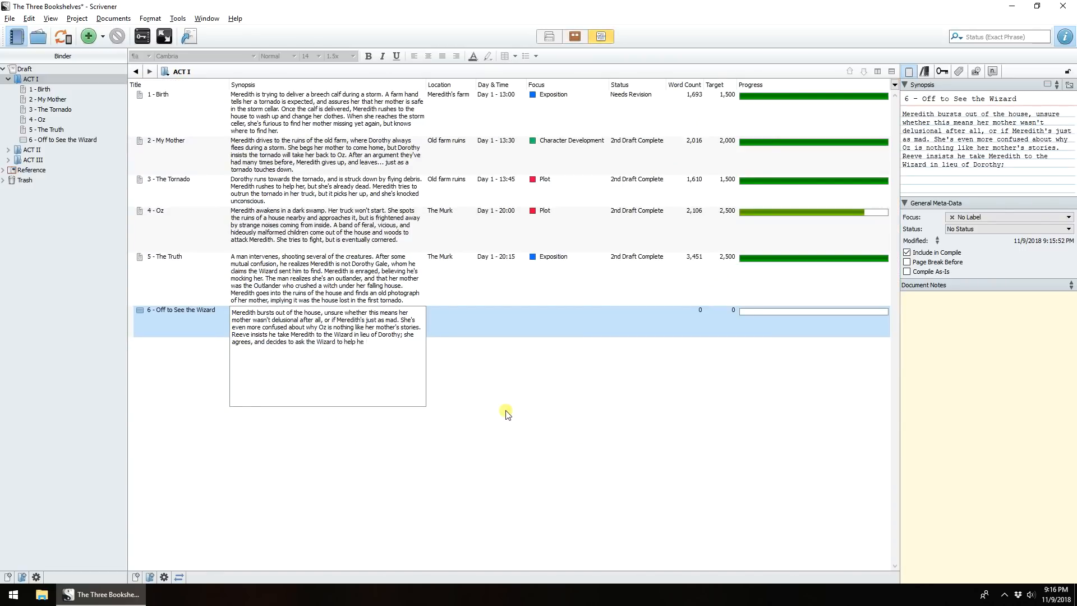
- Set the new document's Location to The Murk and its Focus to Plot in the outline
click(450, 325)
text(The Murk)
click(484, 311)
click(577, 315)
click(584, 331)
- Set the document's Status to To Do and its Target to 2500
click(650, 318)
click(647, 329)
click(730, 318)
text(2500)
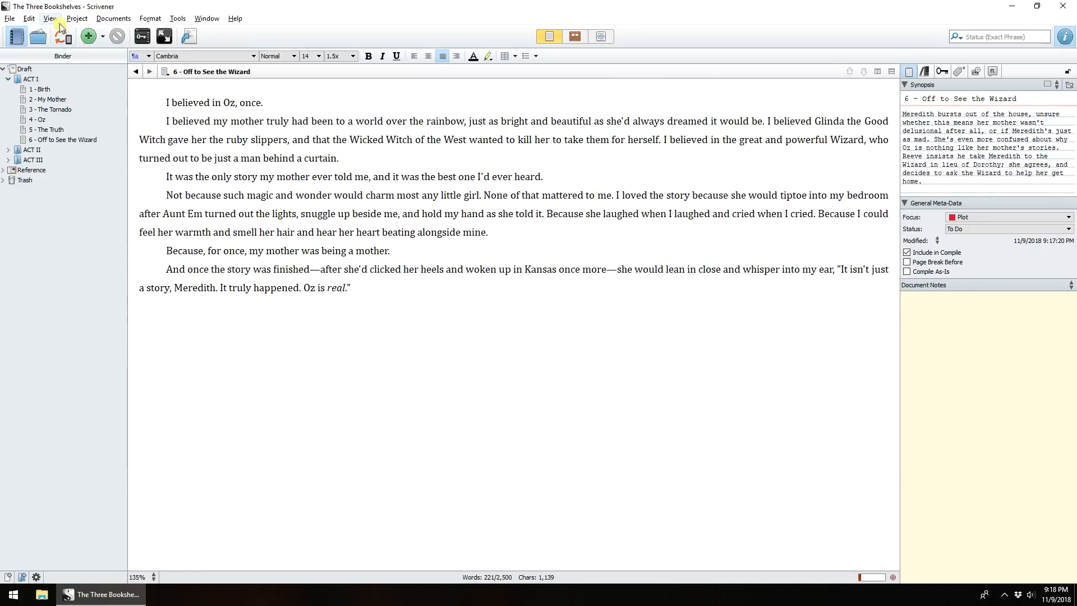
- Enter full-screen composition mode and write the closing line 'And I believed her. Of course I beli…'
click(50, 18)
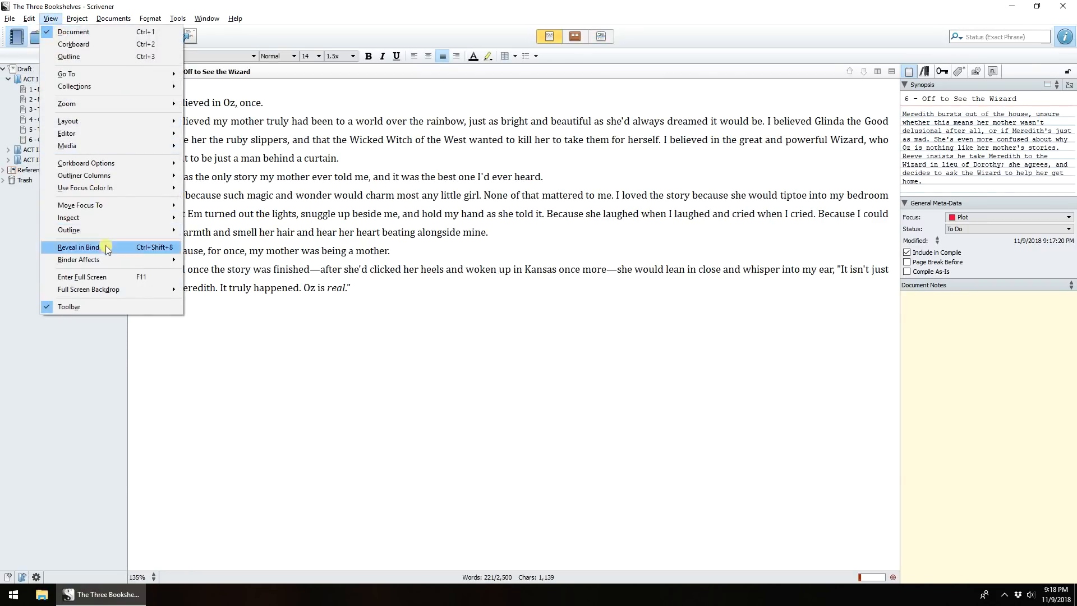
click(100, 278)
text(And I believed her. Of course I belie)
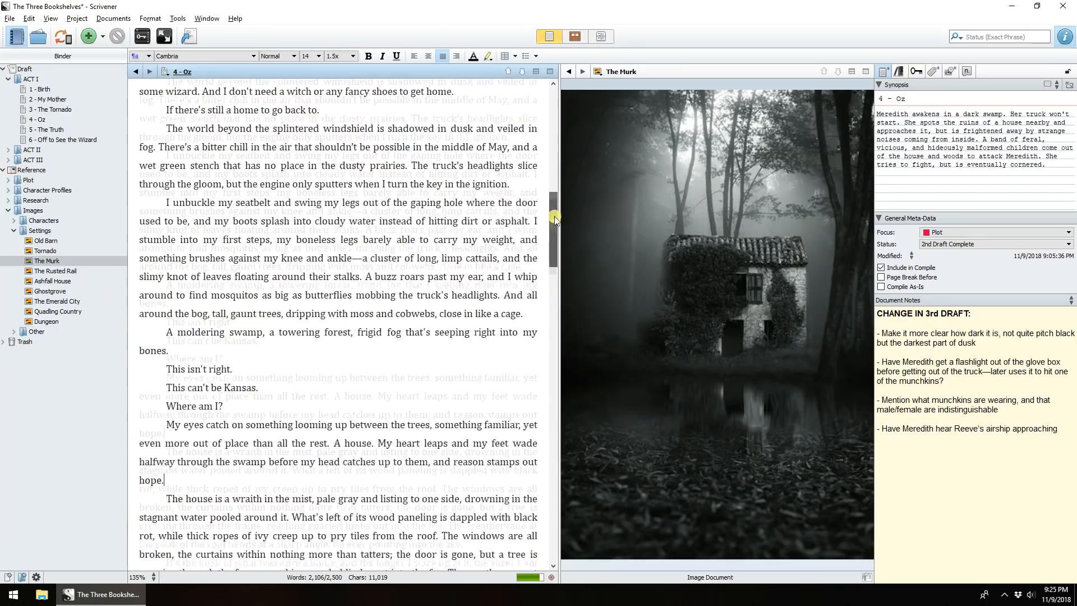
- Scroll through the 4 - Oz text shown beside The Murk image
scroll(550, 258, down, 5)
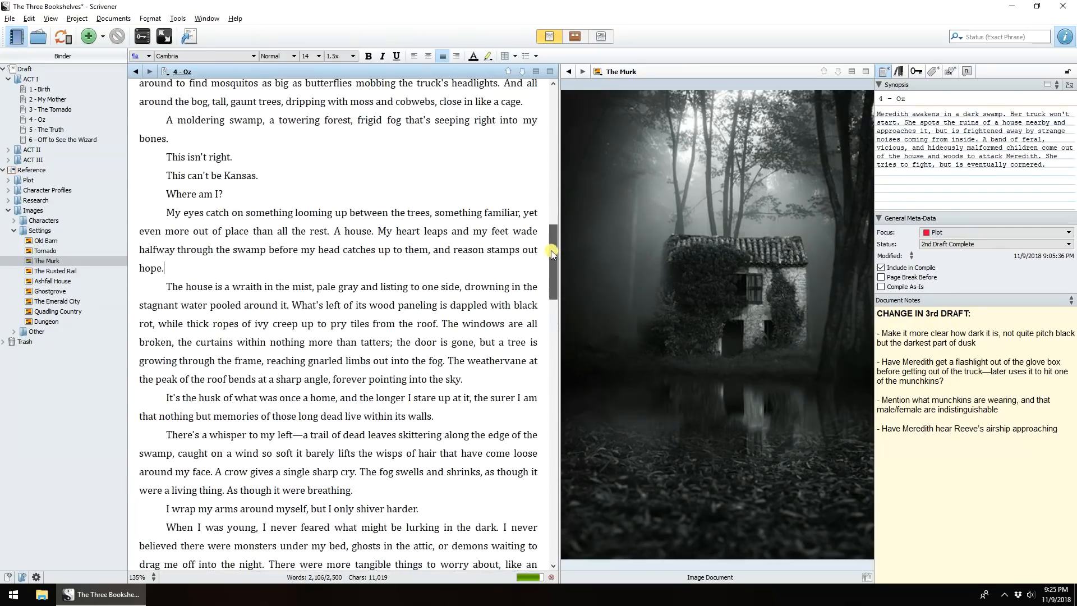
drag(551, 258, 549, 264)
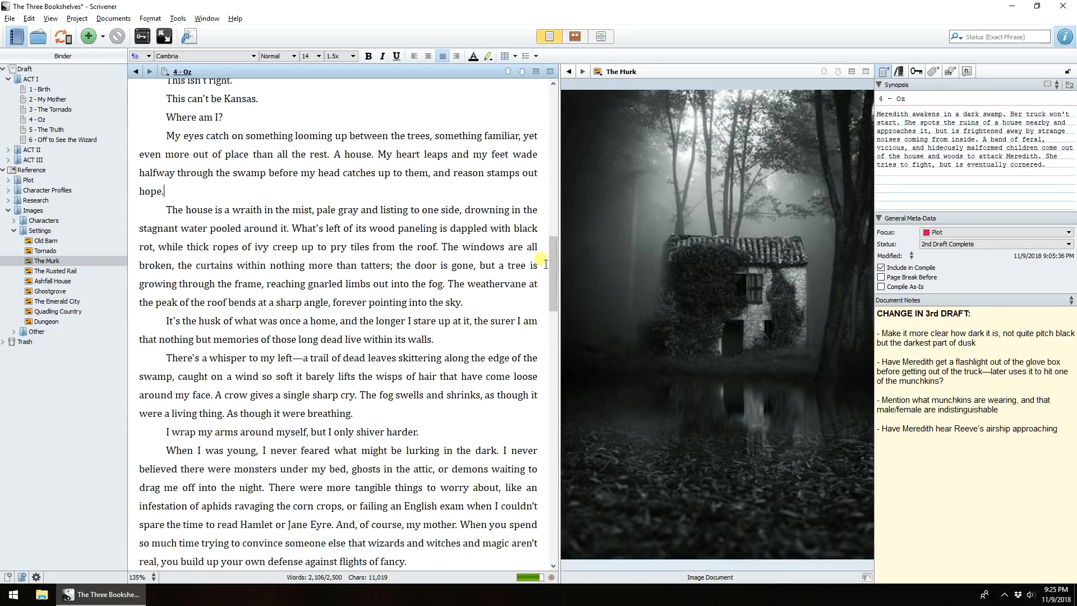
scroll(545, 263, down, 9)
- Hide the inspector and the binder and widen the text editor pane
click(1064, 37)
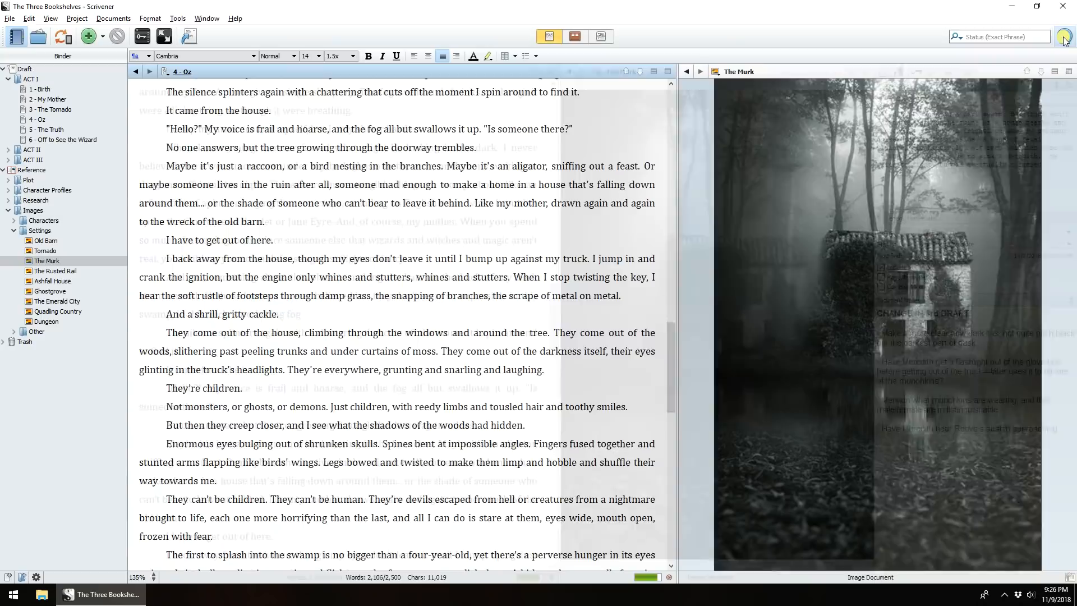
click(17, 36)
drag(652, 137, 766, 137)
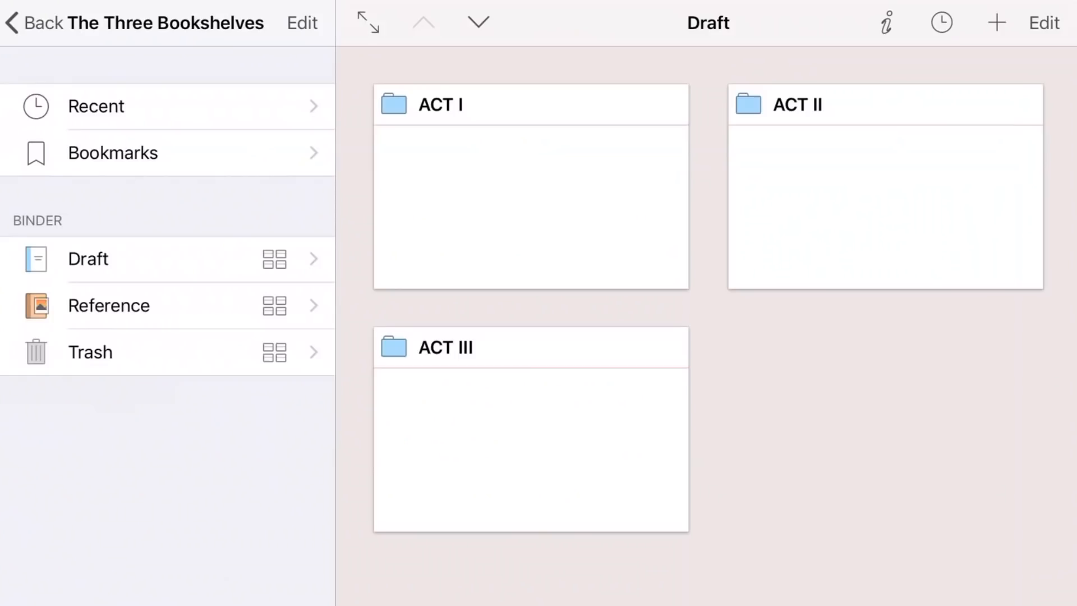
- Switch to Scrivener for iOS and open 1 - Birth from the ACT I card
click(530, 186)
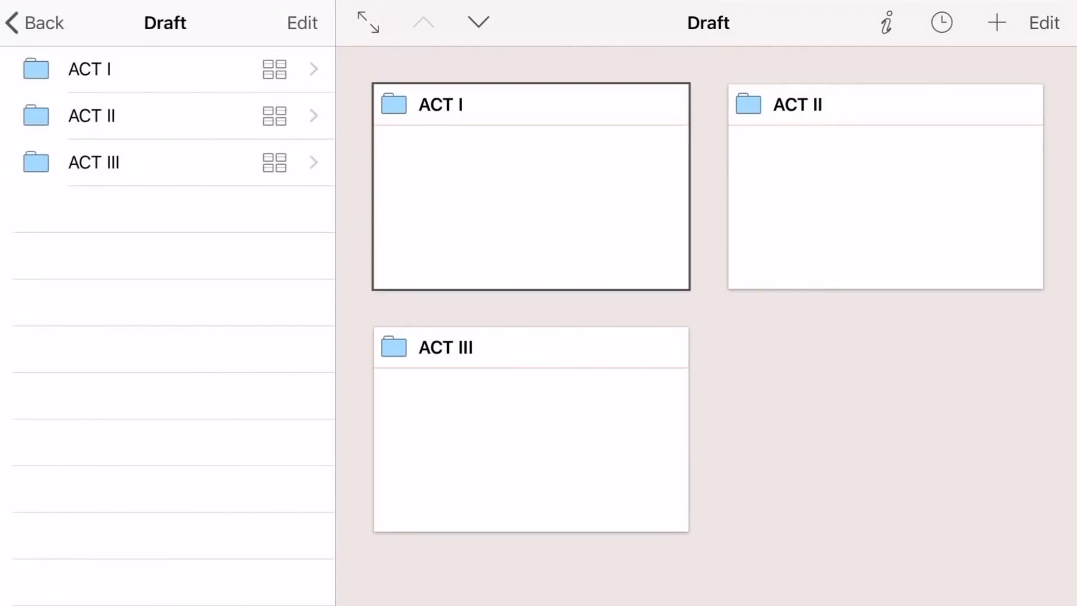
click(530, 186)
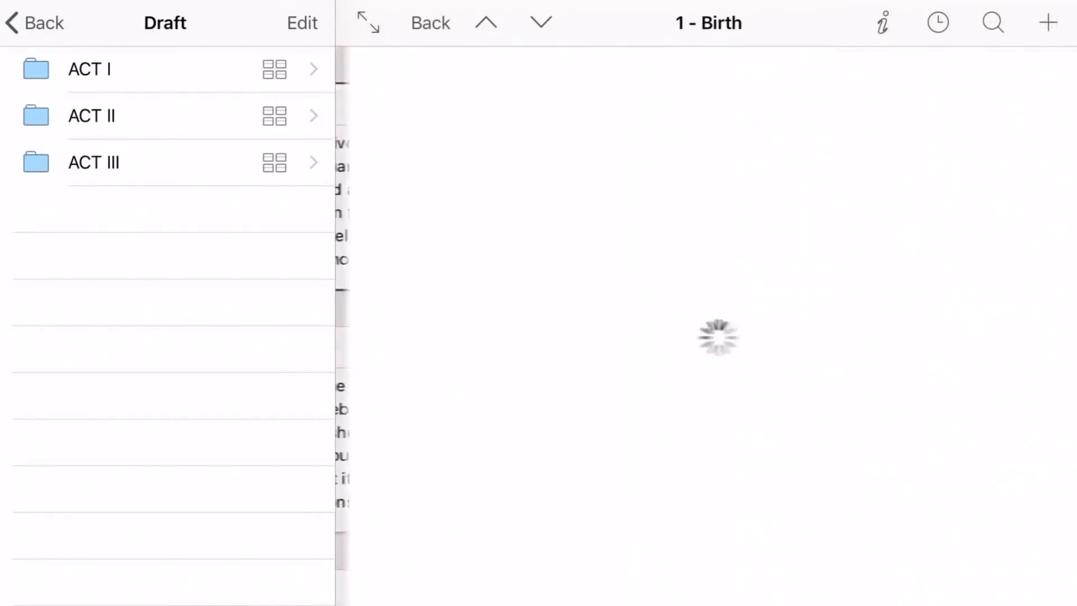
scroll(708, 325, down, 11)
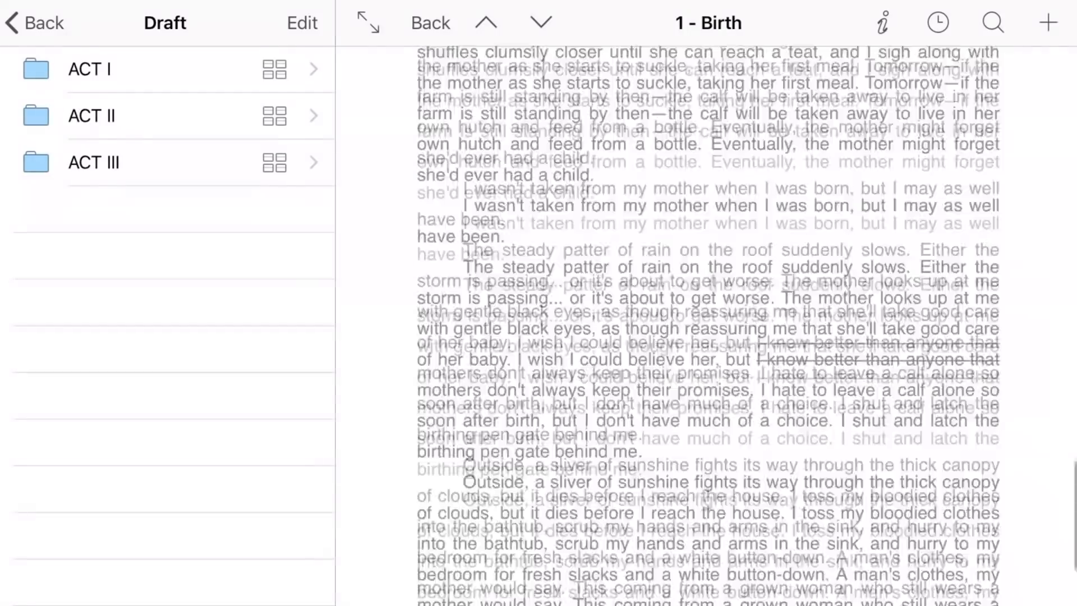
scroll(708, 325, up, 10)
- Open the inspector for 1 - Birth and review its Focus, Status and notes
click(883, 23)
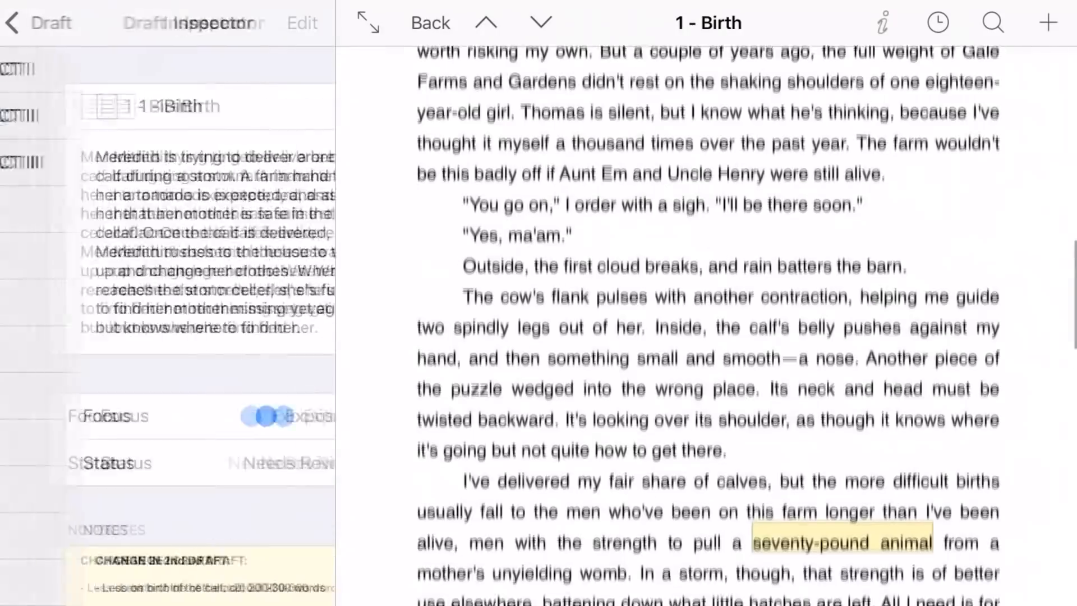
scroll(167, 326, down, 7)
scroll(167, 326, up, 7)
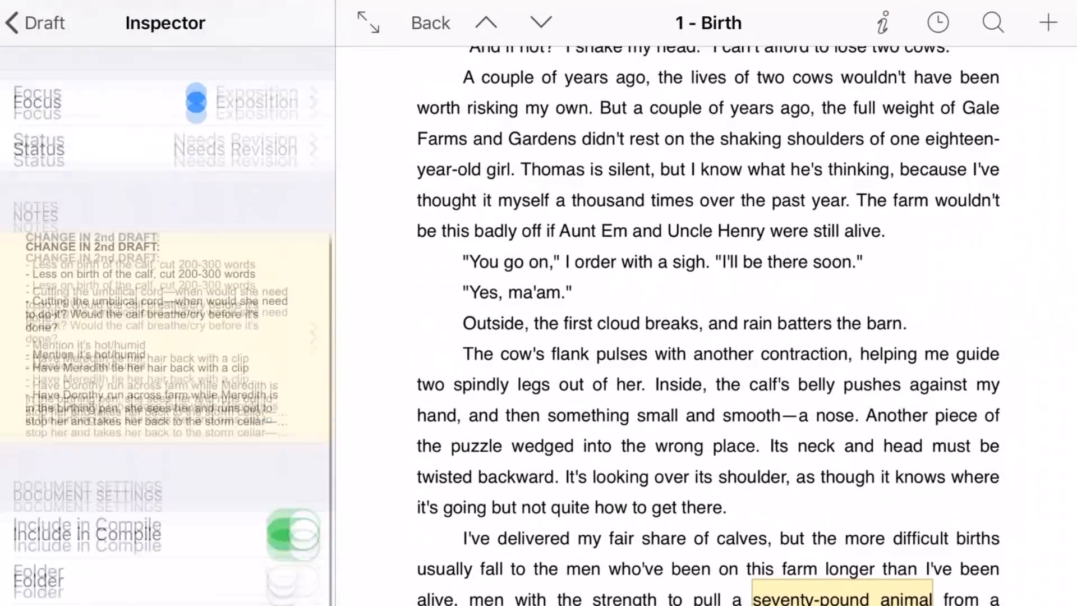